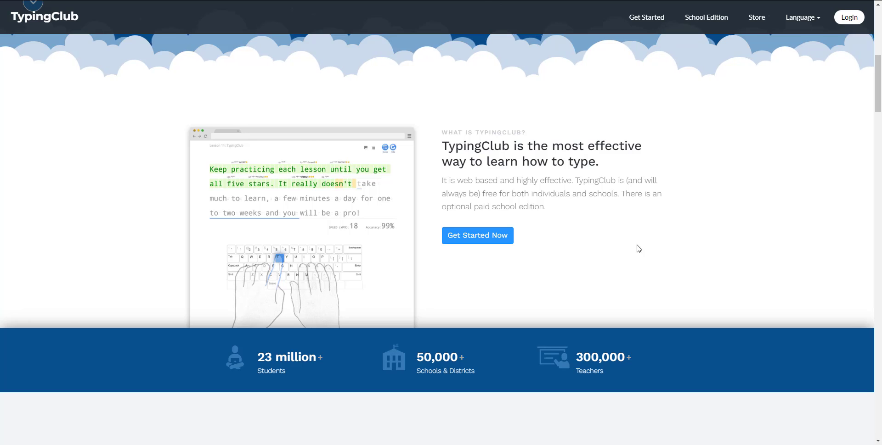
# Look through the TypingClub home page's overview, feature list, lesson plans, story series and language series
pyautogui.scroll(-2, 637, 246)
pyautogui.scroll(-5, 637, 246)
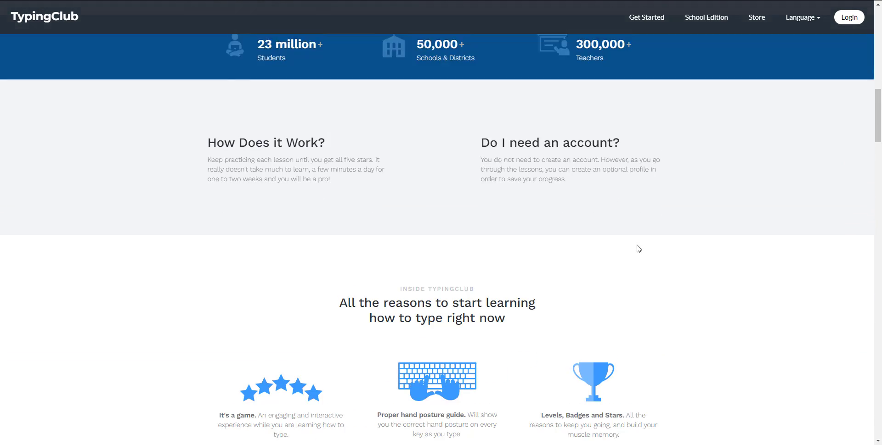
pyautogui.scroll(-4, 638, 248)
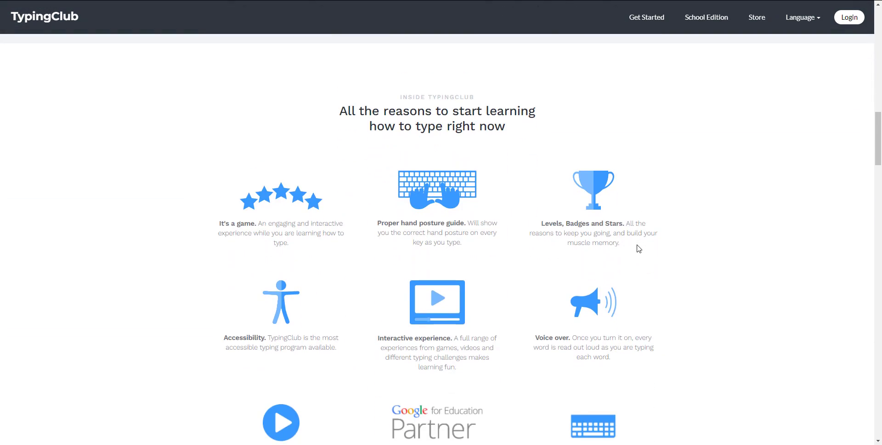
pyautogui.scroll(-1, 639, 249)
pyautogui.scroll(-10, 639, 249)
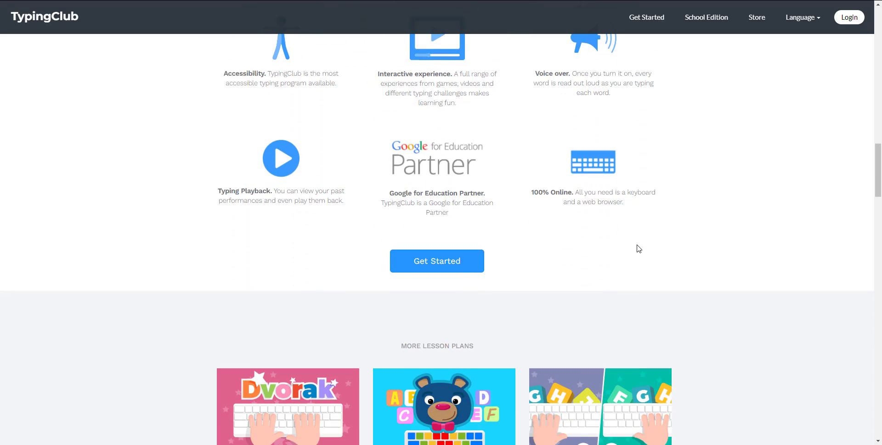
pyautogui.scroll(-3, 637, 248)
pyautogui.scroll(2, 636, 246)
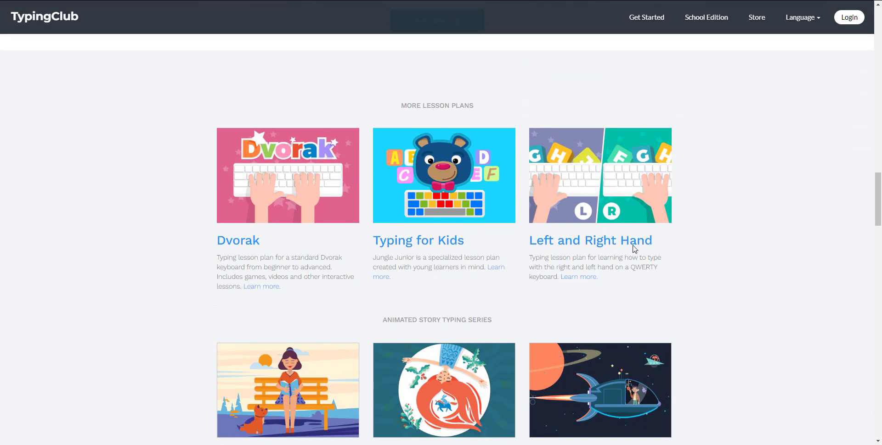
pyautogui.scroll(-12, 744, 200)
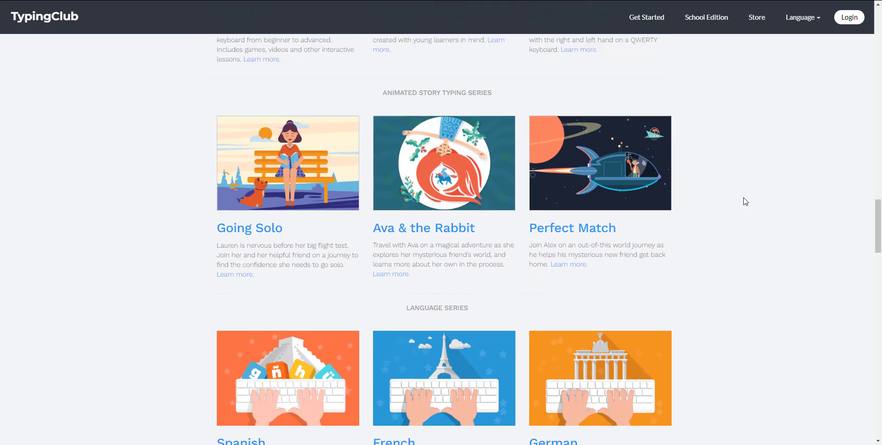
pyautogui.scroll(20, 744, 201)
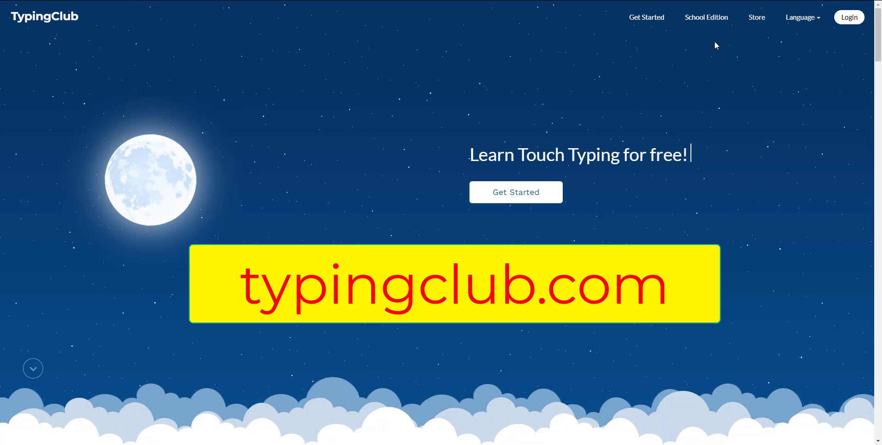
# Open the free School Edition sign-up, accept the cookies and choose to create a School account
pyautogui.click(708, 25)
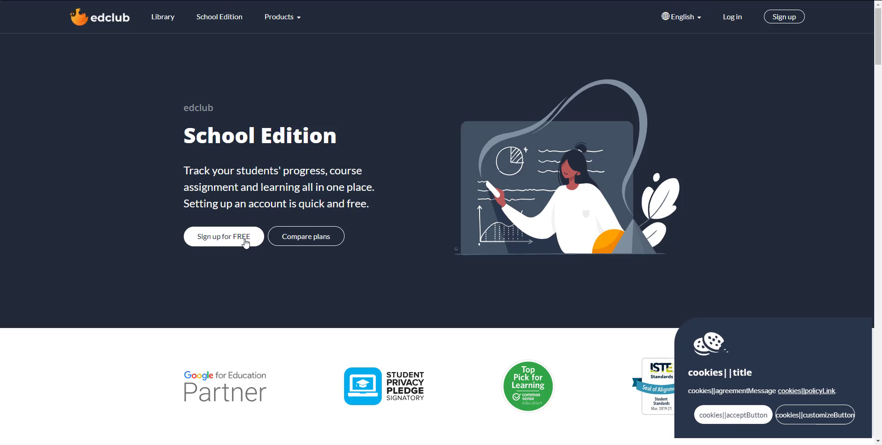
pyautogui.click(221, 242)
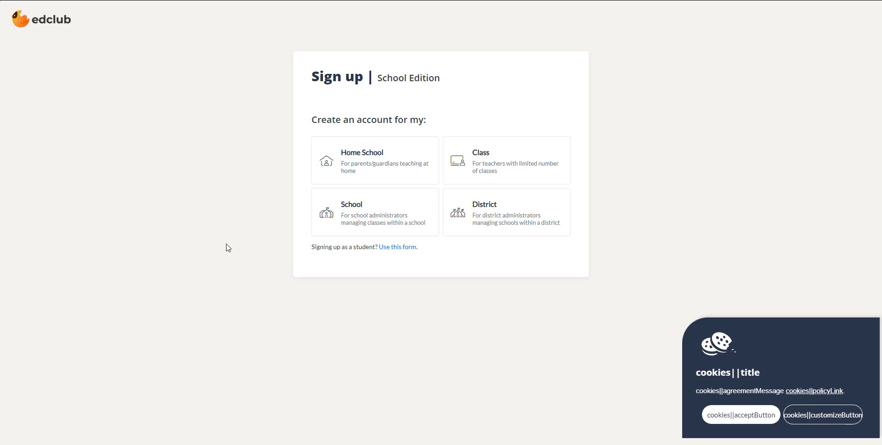
pyautogui.click(736, 420)
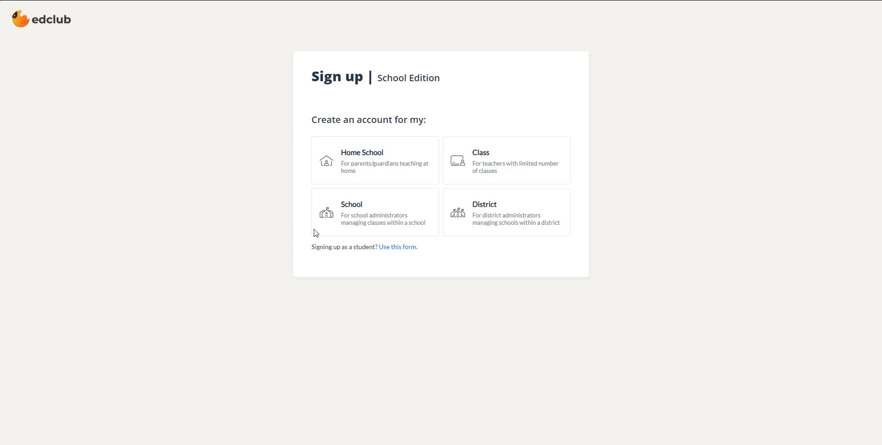
pyautogui.click(410, 225)
# Set the account's country to Malaysia in the account details
pyautogui.scroll(-5, 411, 225)
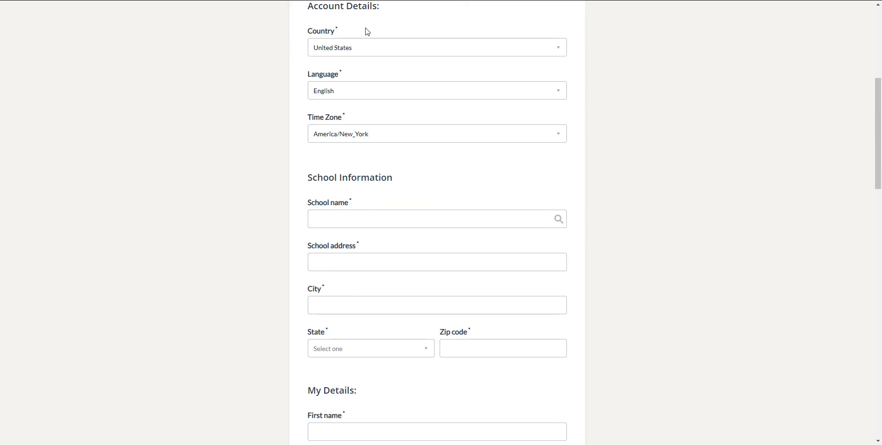
pyautogui.click(360, 50)
pyautogui.write('malay')
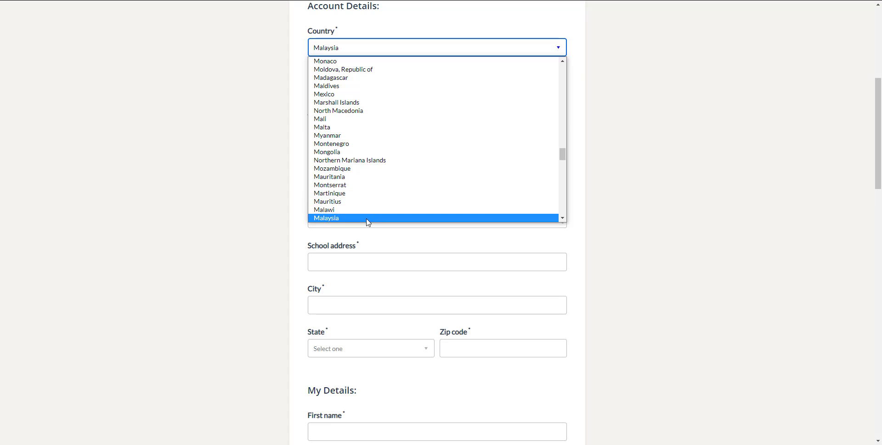
pyautogui.click(368, 219)
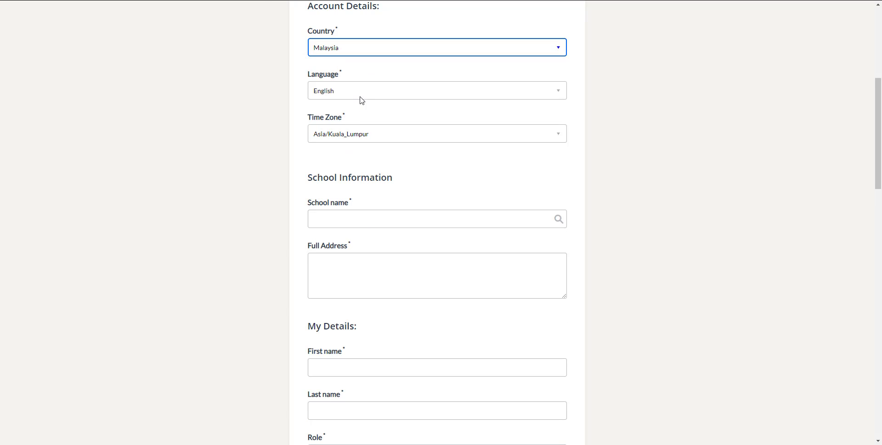
# Enter Sekolah Rendah Islam Hidayah as the school name and fill in the school's full address
pyautogui.click(438, 217)
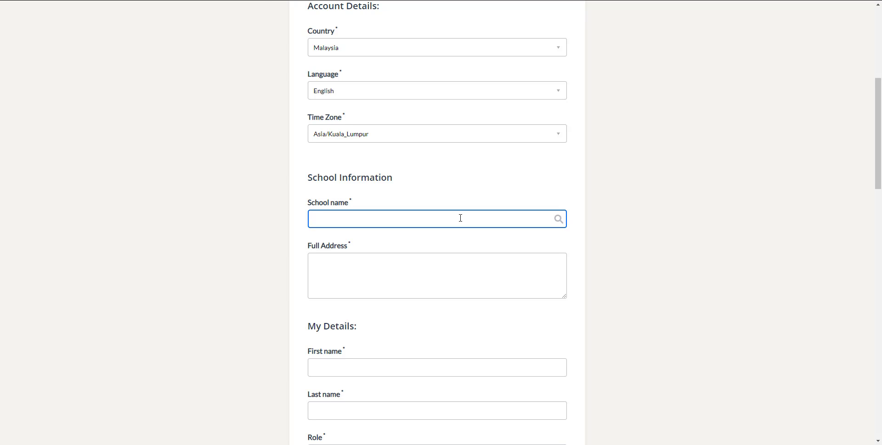
pyautogui.write('Sekolah Rendah Islam Hidayah')
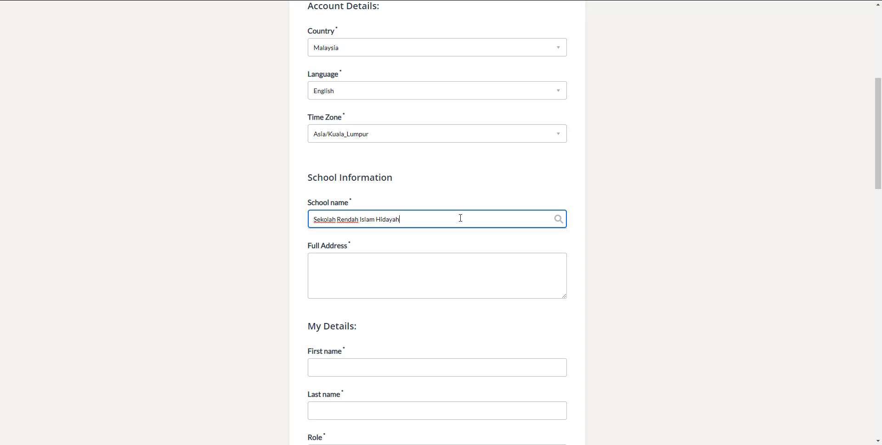
pyautogui.press('Tab')
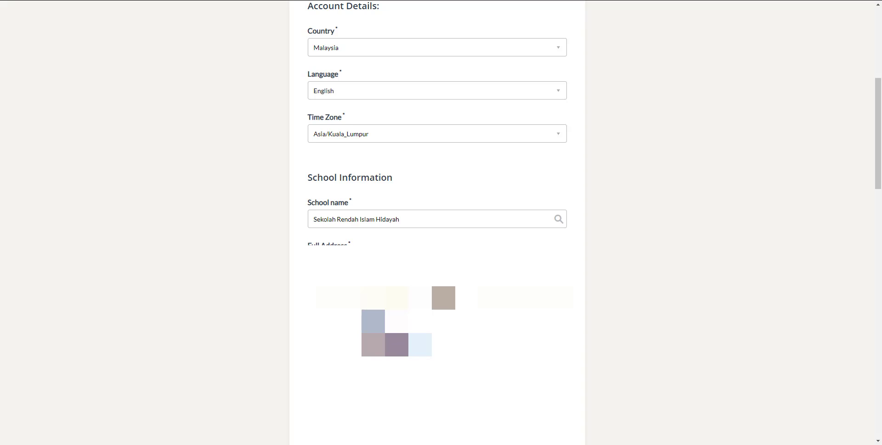
# Fill in the personal details with first name, last name, e-mail address and phone number, and set the role to Teacher
pyautogui.scroll(-2, 583, 334)
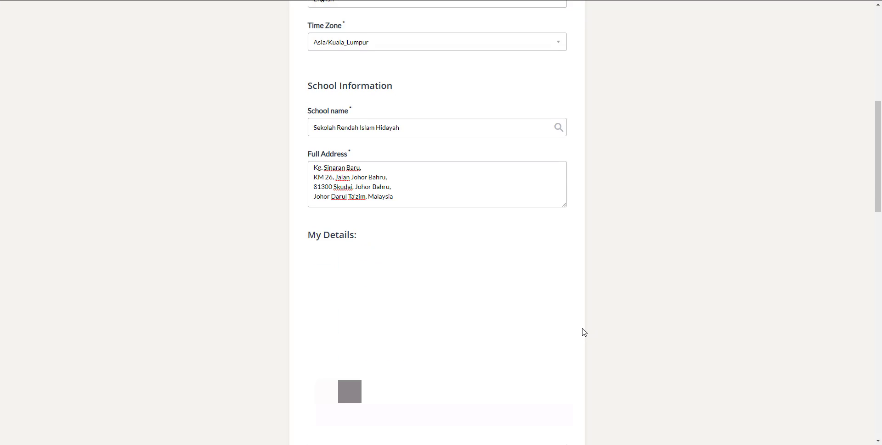
pyautogui.scroll(-2, 583, 331)
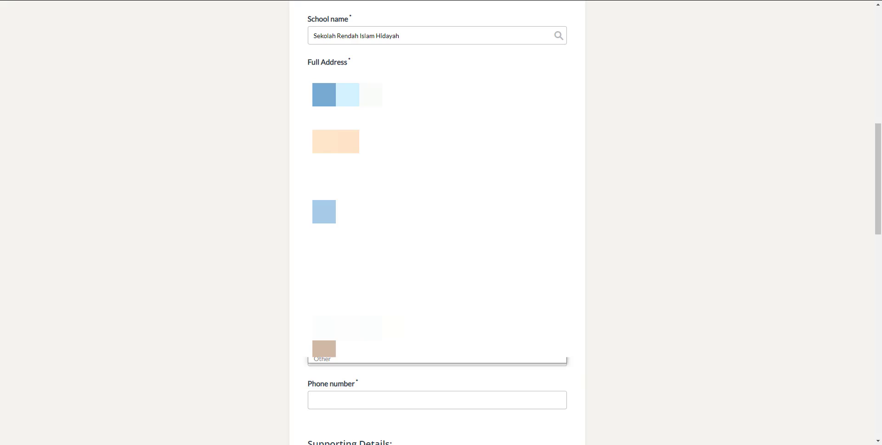
pyautogui.scroll(-7, 613, 281)
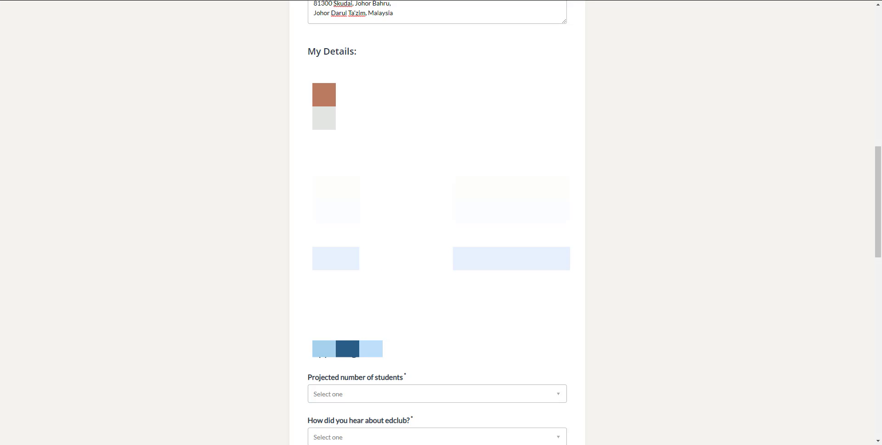
# Set the projected number of students to 500-2000 and choose Friend as how edclub was heard about
pyautogui.click(358, 395)
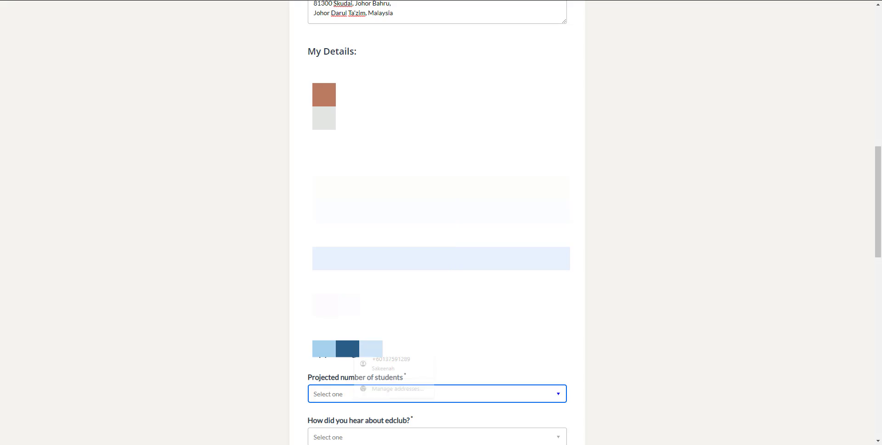
pyautogui.scroll(-3, 622, 323)
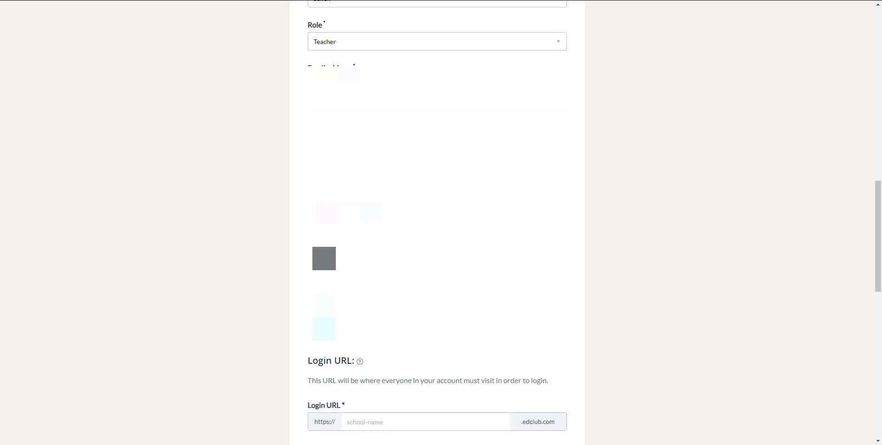
pyautogui.click(354, 256)
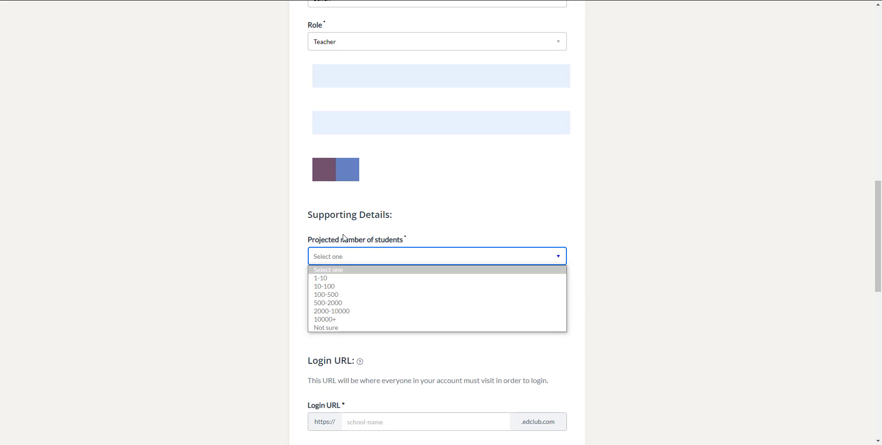
pyautogui.click(354, 303)
pyautogui.scroll(-1, 667, 269)
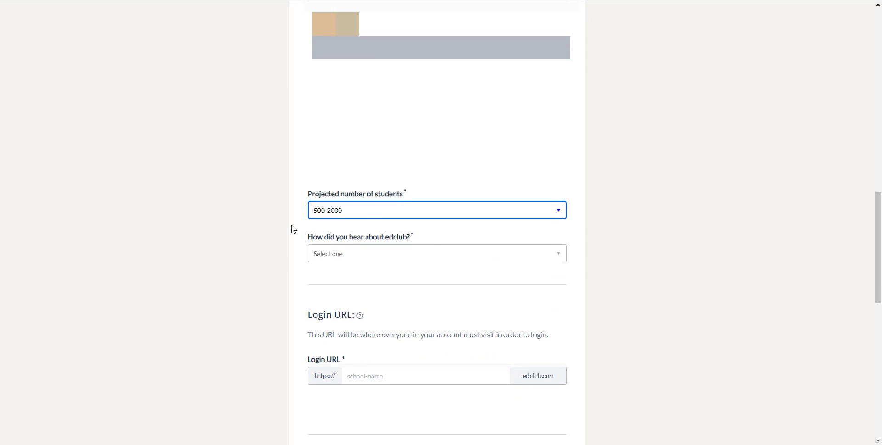
pyautogui.click(437, 254)
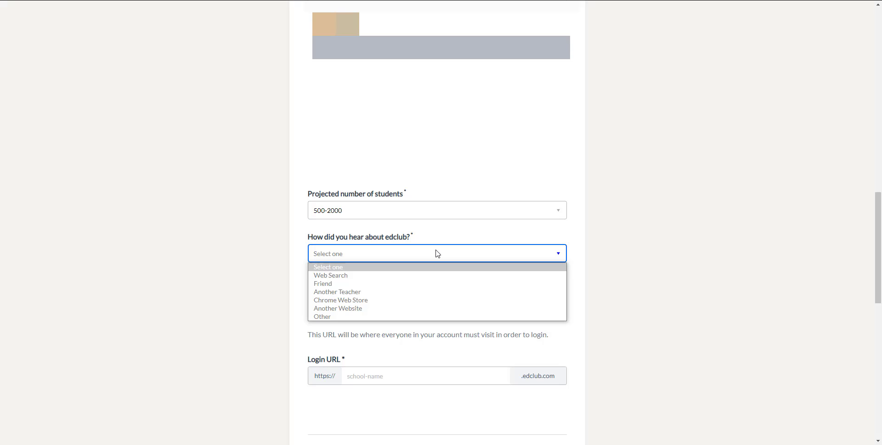
pyautogui.click(415, 285)
# Enter ssl-srihjb as the school's login URL name and highlight the complete login address
pyautogui.scroll(-4, 668, 301)
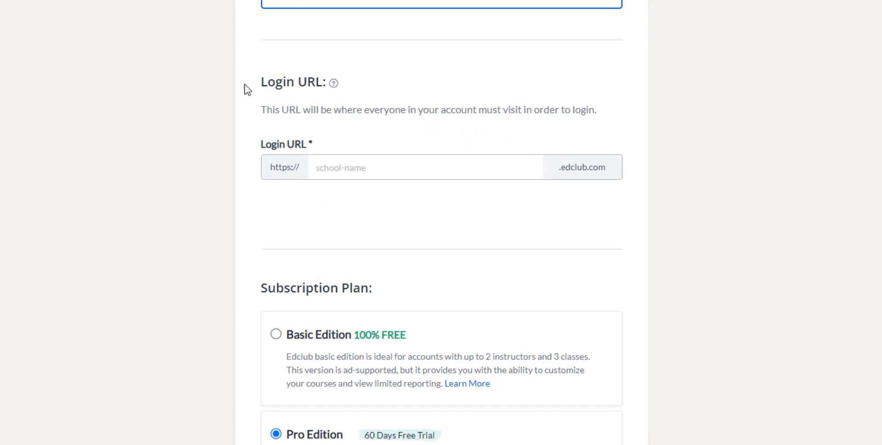
pyautogui.click(353, 160)
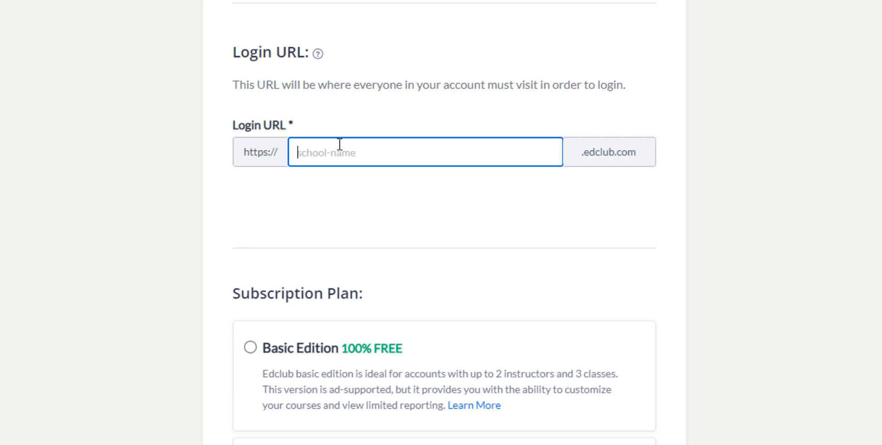
pyautogui.write('ssl-srihjb')
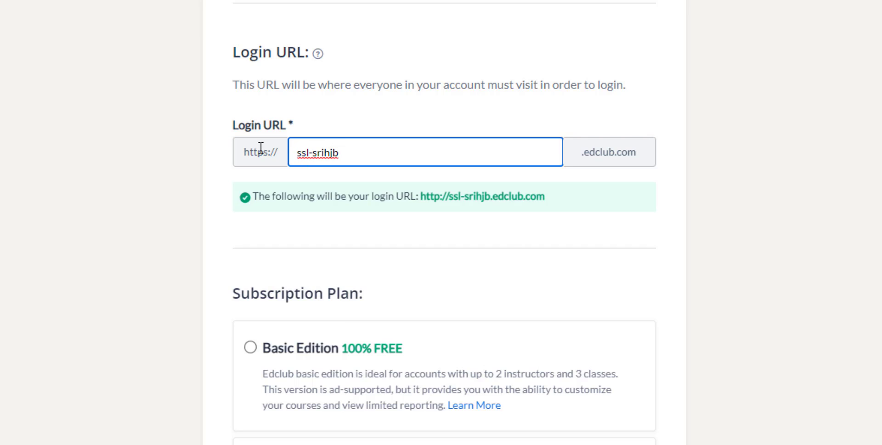
pyautogui.moveTo(244, 157); pyautogui.dragTo(340, 152)
pyautogui.moveTo(596, 136); pyautogui.dragTo(766, 172)
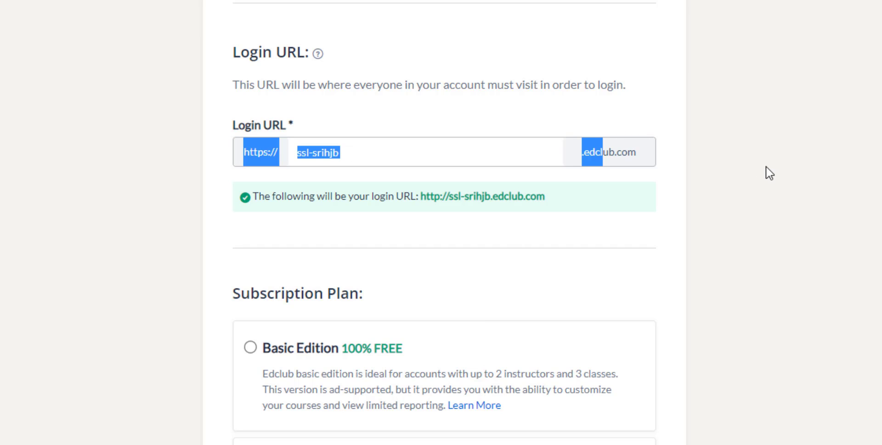
pyautogui.moveTo(557, 197); pyautogui.dragTo(413, 210)
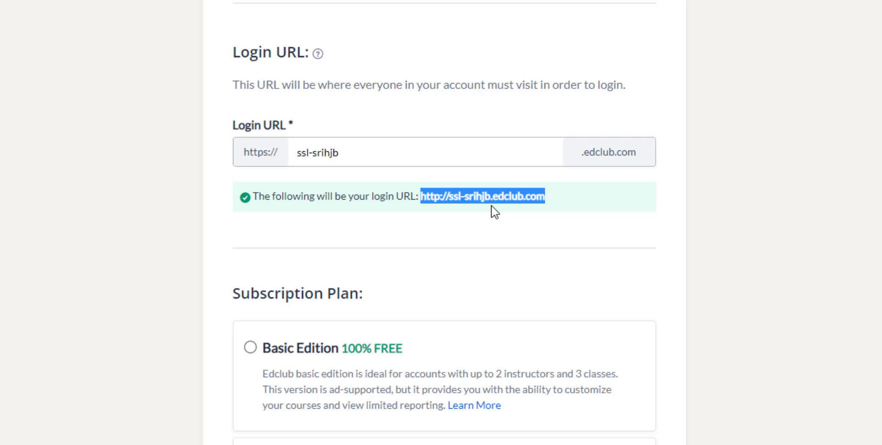
# Choose the 100% free Basic Edition as the subscription plan
pyautogui.scroll(-3, 362, 289)
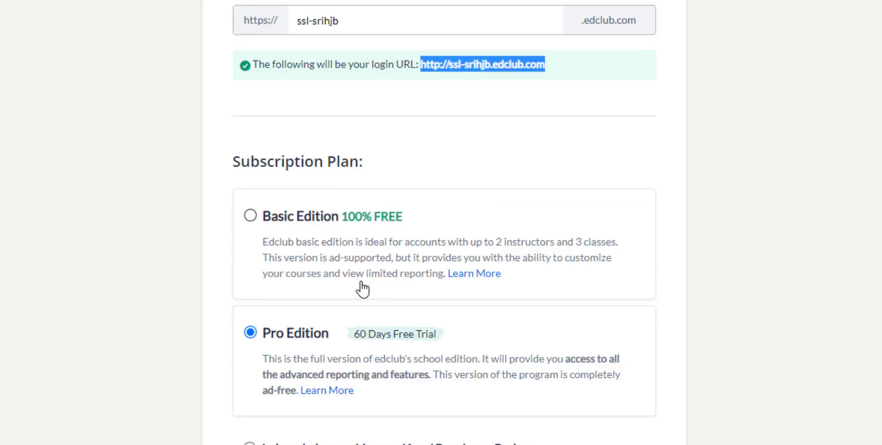
pyautogui.scroll(-3, 362, 289)
pyautogui.click(251, 49)
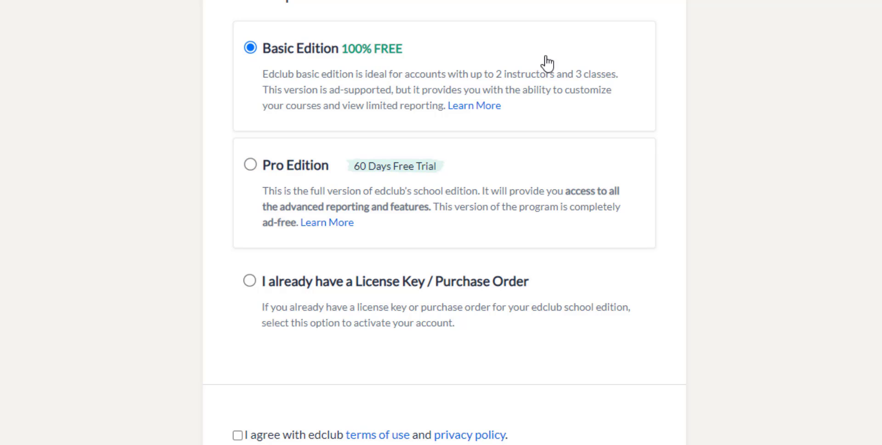
# Agree to the edclub terms of use and privacy policy and create the account
pyautogui.scroll(-5, 395, 39)
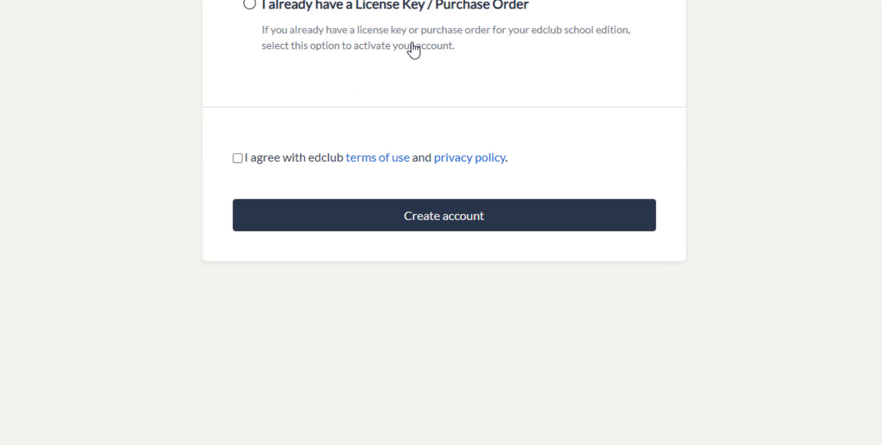
pyautogui.click(237, 158)
pyautogui.click(551, 229)
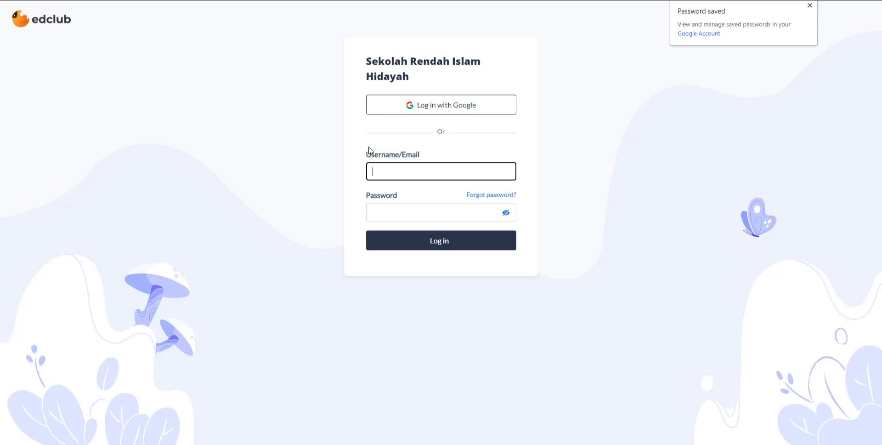
# Log in to the new school account with Google, choosing the account holder's Google account
pyautogui.click(465, 172)
pyautogui.click(547, 116)
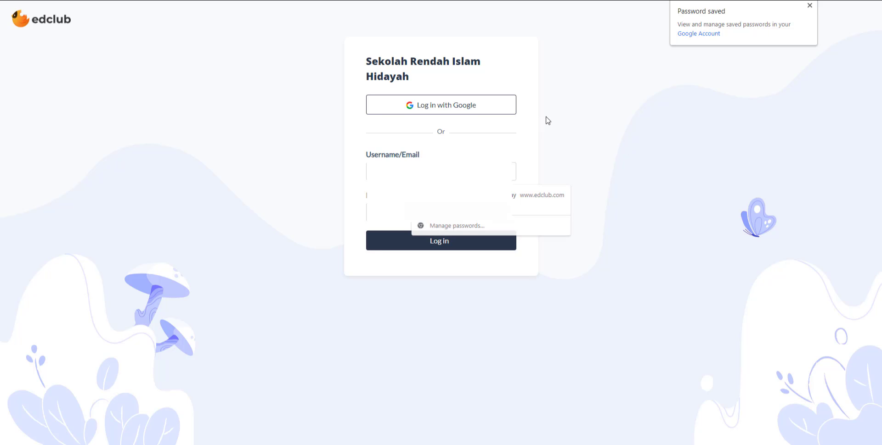
pyautogui.click(461, 102)
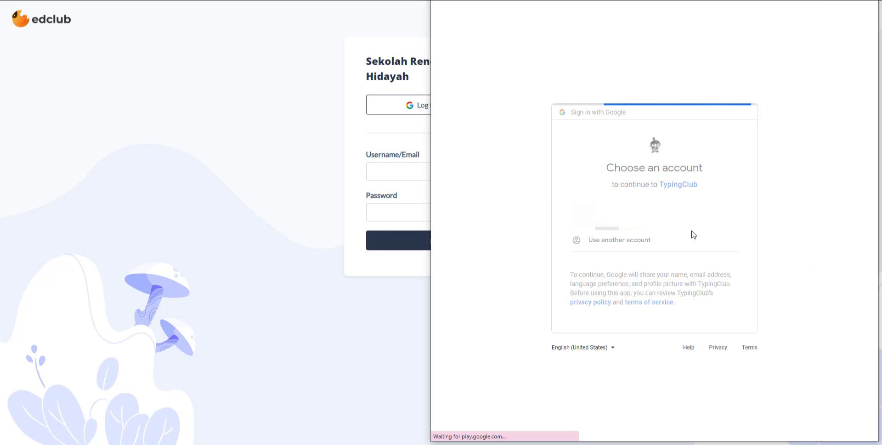
pyautogui.click(691, 231)
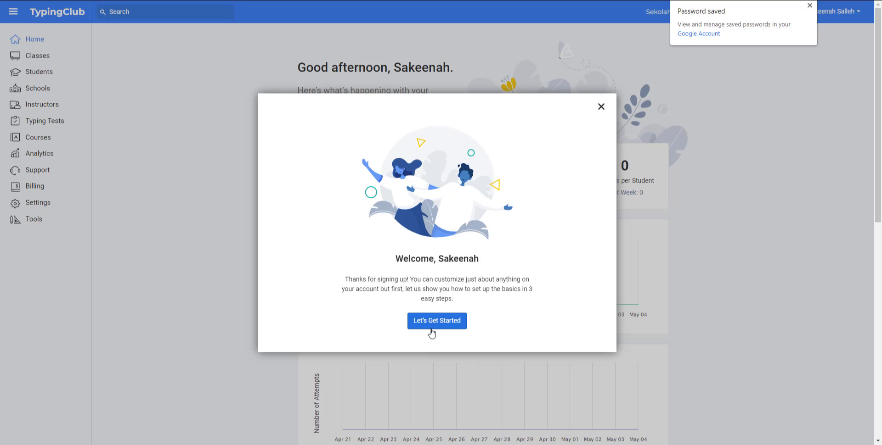
# Exit the teacher's portal walk-through guide and dismiss the saved-password notice
pyautogui.click(600, 108)
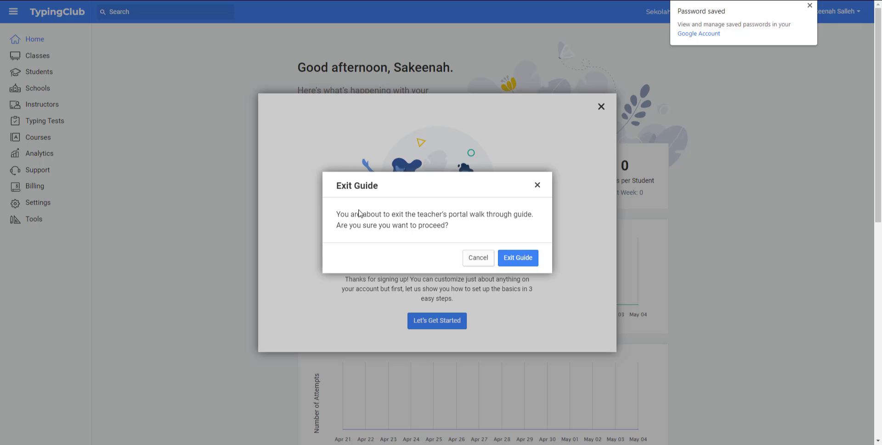
pyautogui.click(505, 258)
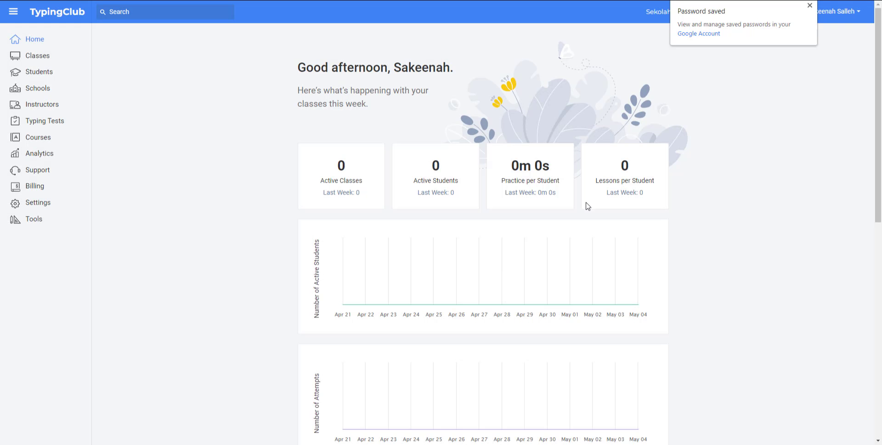
pyautogui.click(810, 6)
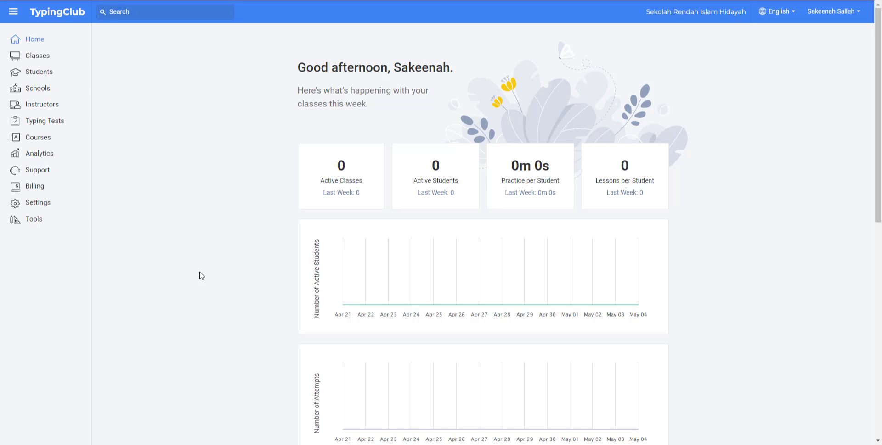
# Add a class named test with grade 2nd, keeping the default instructor and course, and return to the class list
pyautogui.click(44, 55)
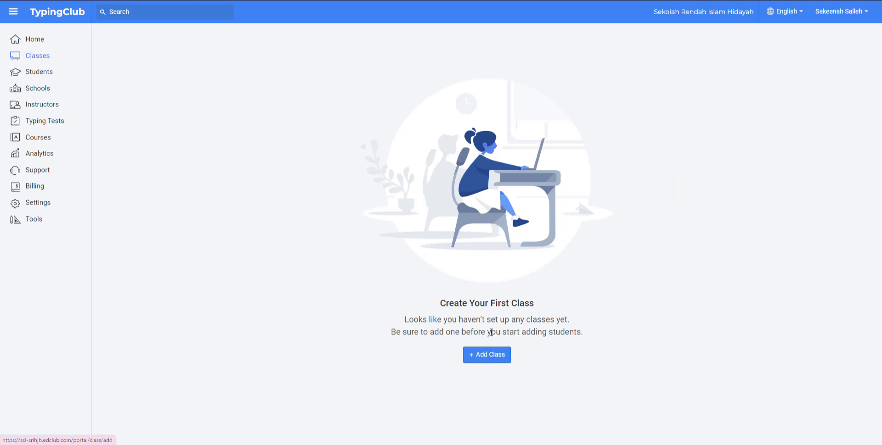
pyautogui.click(481, 356)
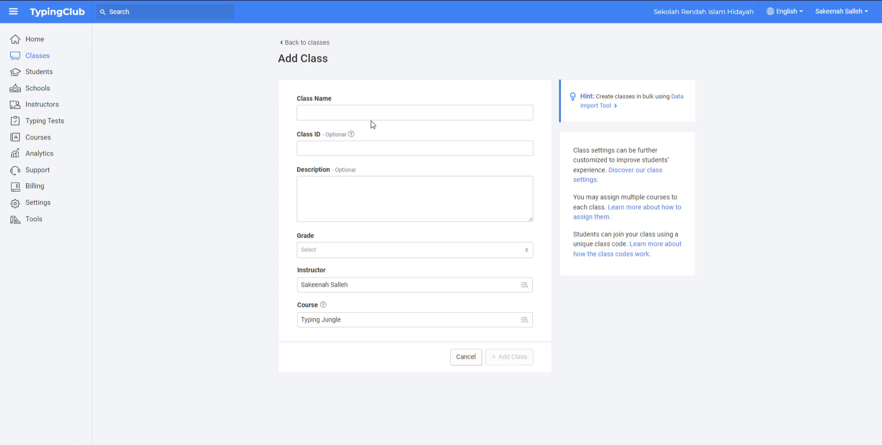
pyautogui.click(373, 113)
pyautogui.write('1')
pyautogui.press('Tab')
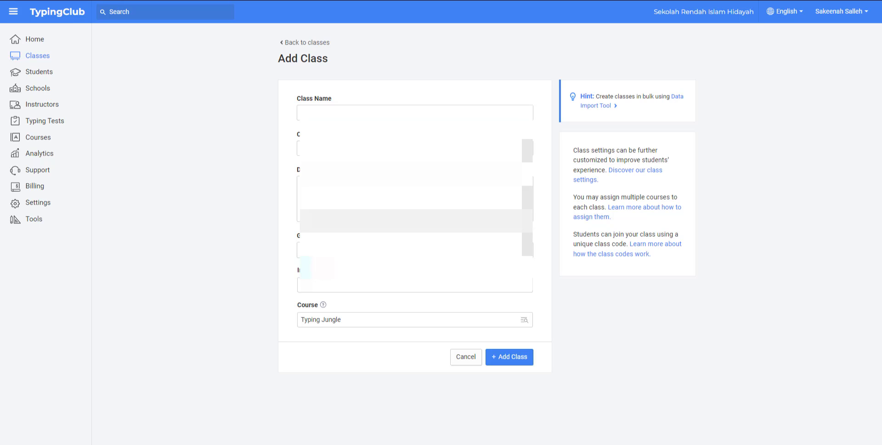
pyautogui.press('Tab')
pyautogui.press('Tab')
pyautogui.click(349, 250)
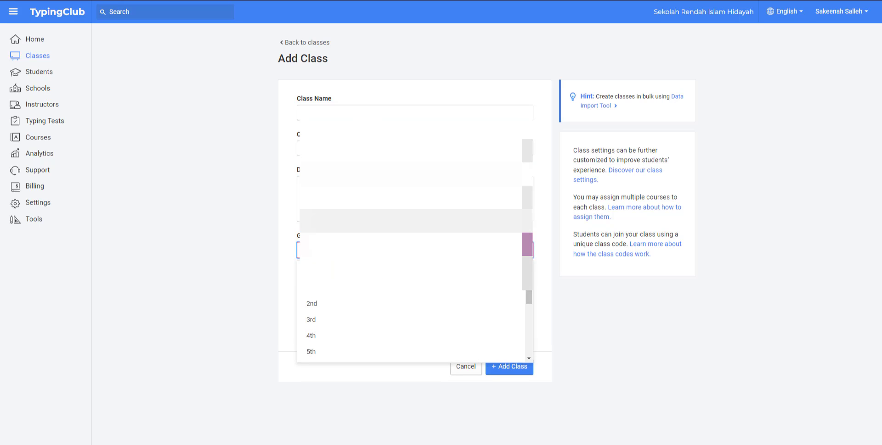
pyautogui.click(330, 301)
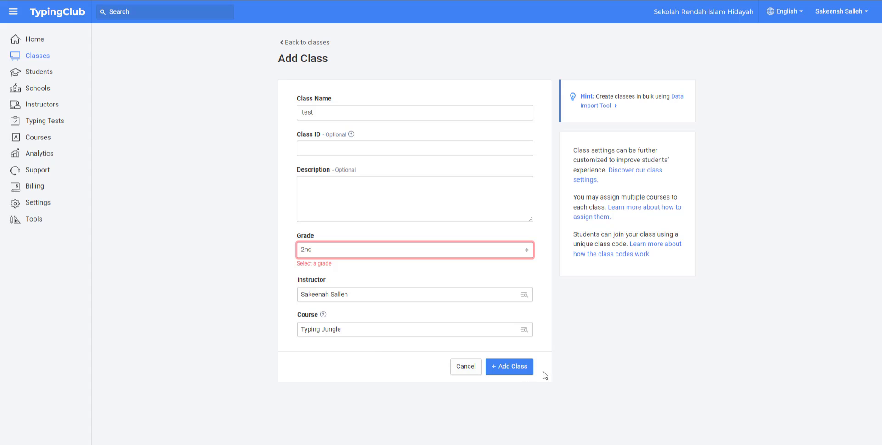
pyautogui.click(509, 367)
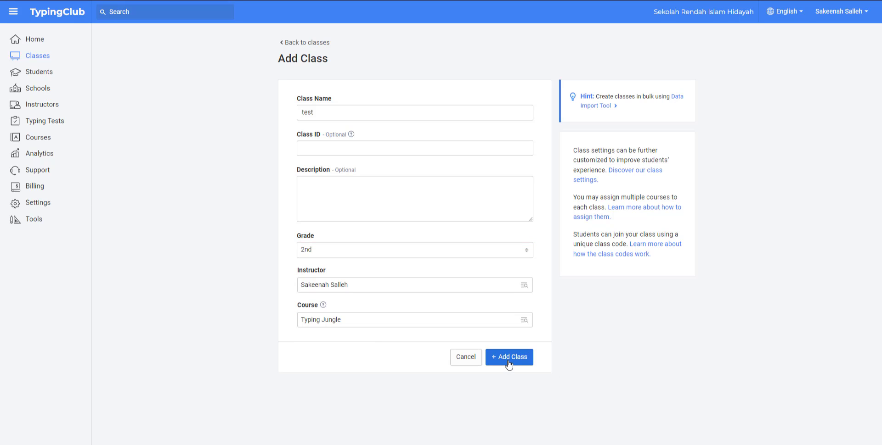
pyautogui.click(507, 361)
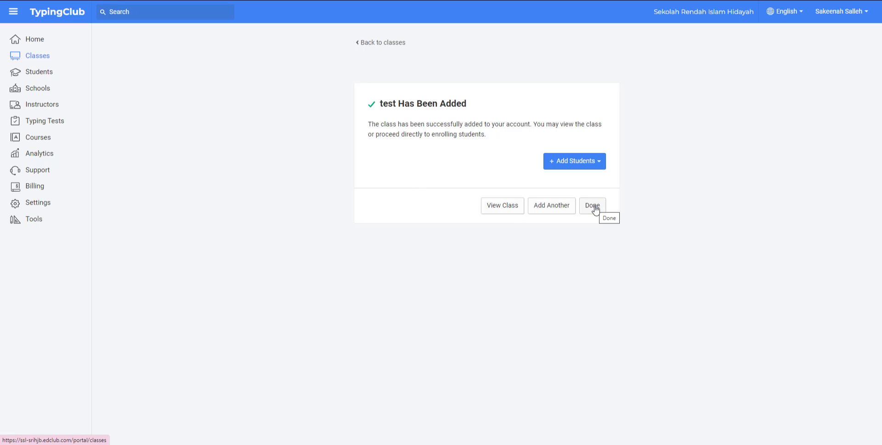
pyautogui.click(595, 210)
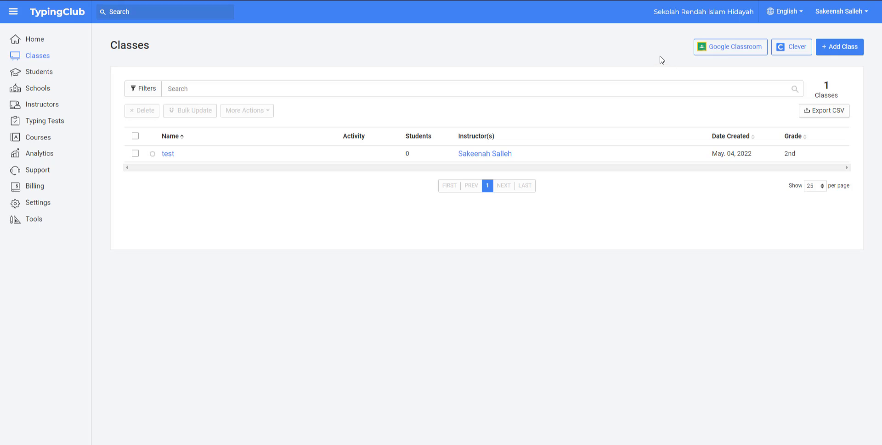
# Start the Google Classroom import with the account holder's Google account and allow TypingClub to access its classes and rosters
pyautogui.click(713, 57)
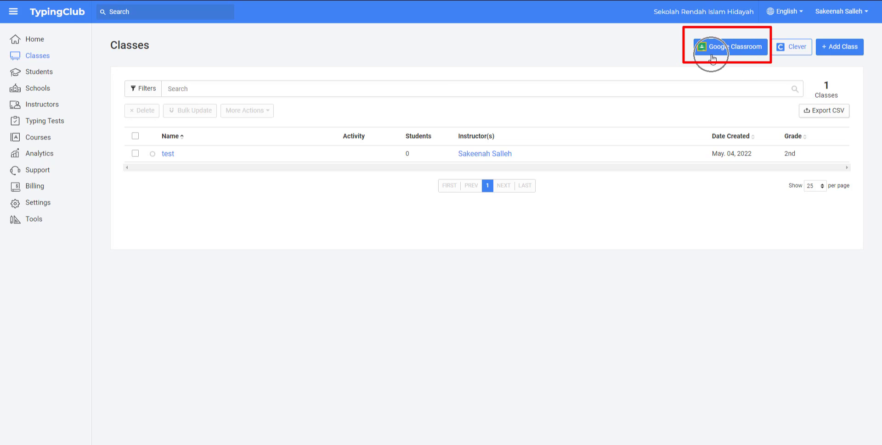
pyautogui.click(714, 50)
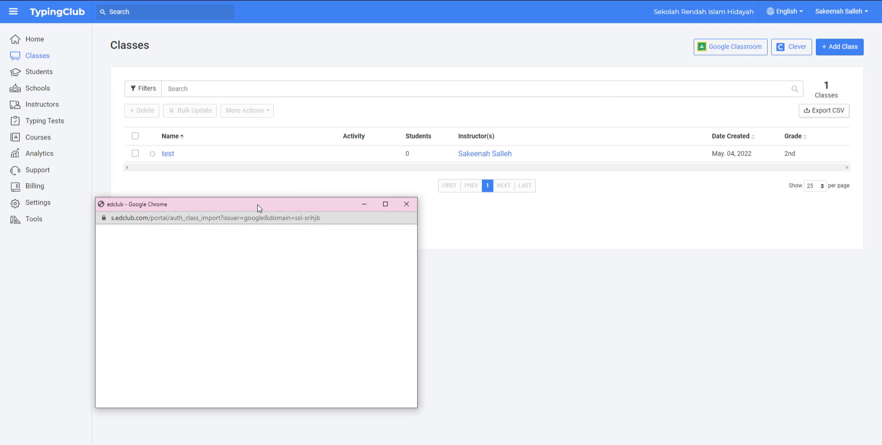
pyautogui.moveTo(259, 208); pyautogui.dragTo(431, 78)
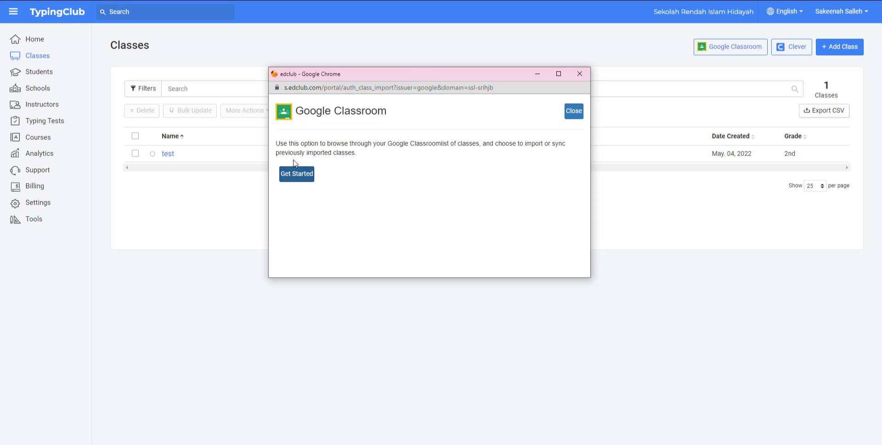
pyautogui.click(294, 180)
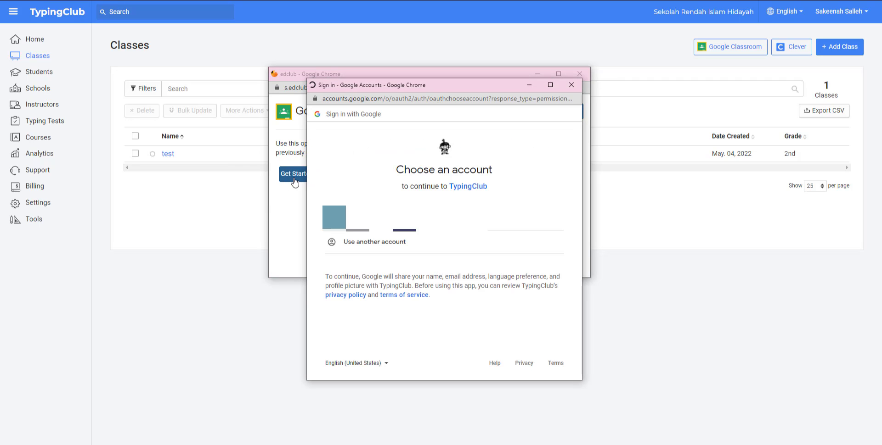
pyautogui.click(410, 230)
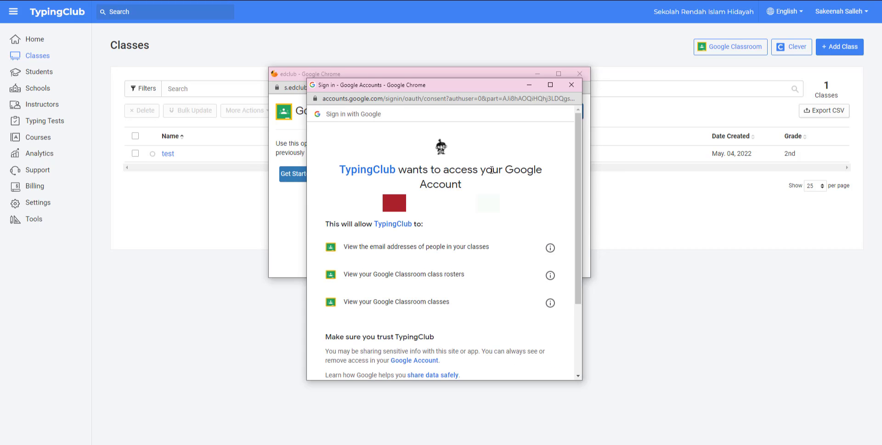
pyautogui.scroll(-3, 491, 171)
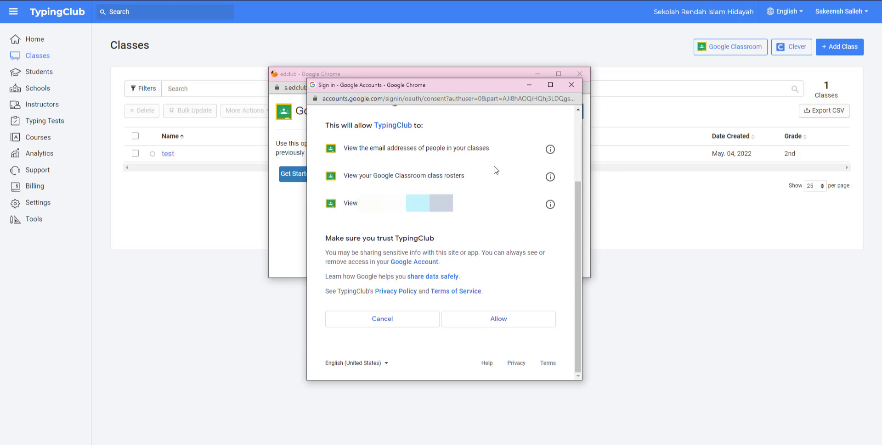
pyautogui.click(511, 322)
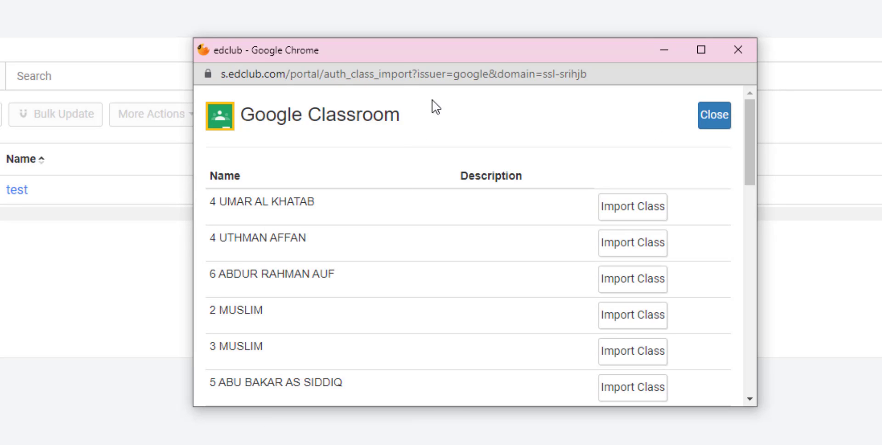
# Import the class 4 UMAR AL KHATAB from Google Classroom and close the import window
pyautogui.moveTo(212, 202); pyautogui.dragTo(306, 209)
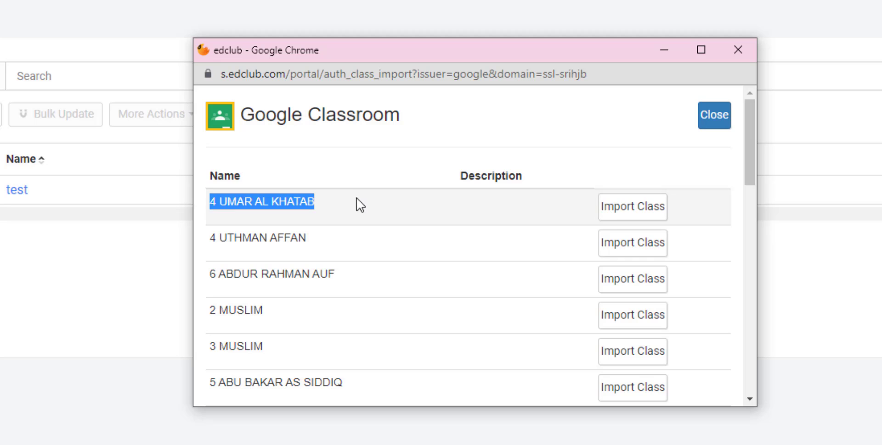
pyautogui.click(205, 200)
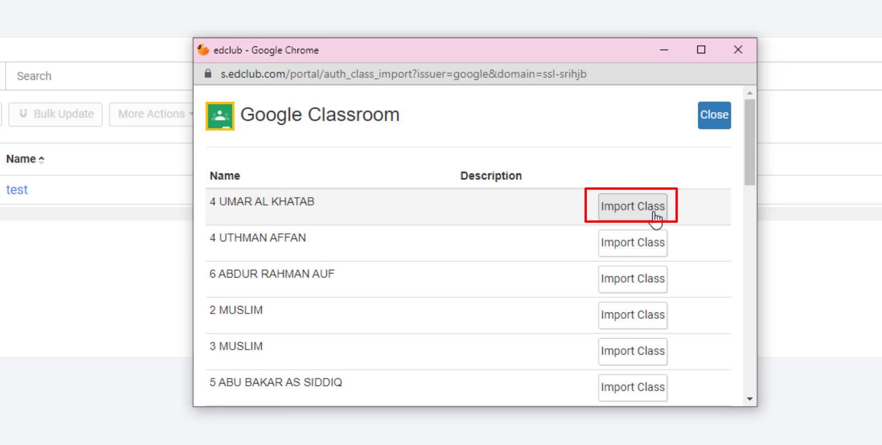
pyautogui.click(632, 207)
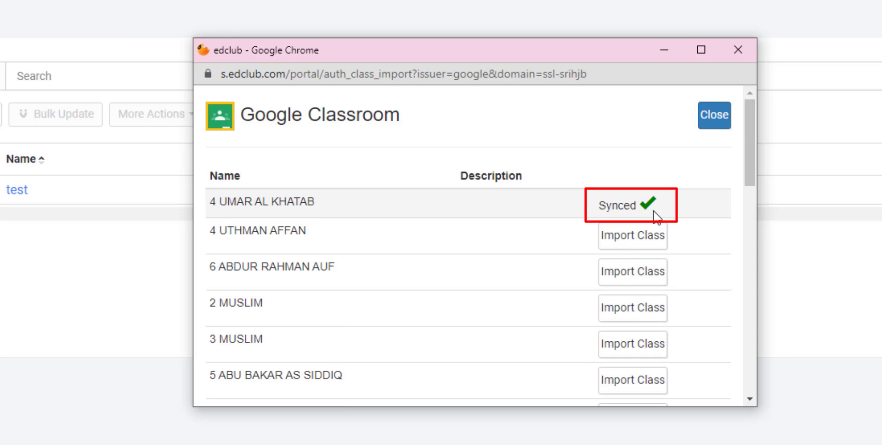
pyautogui.moveTo(599, 208); pyautogui.dragTo(669, 202)
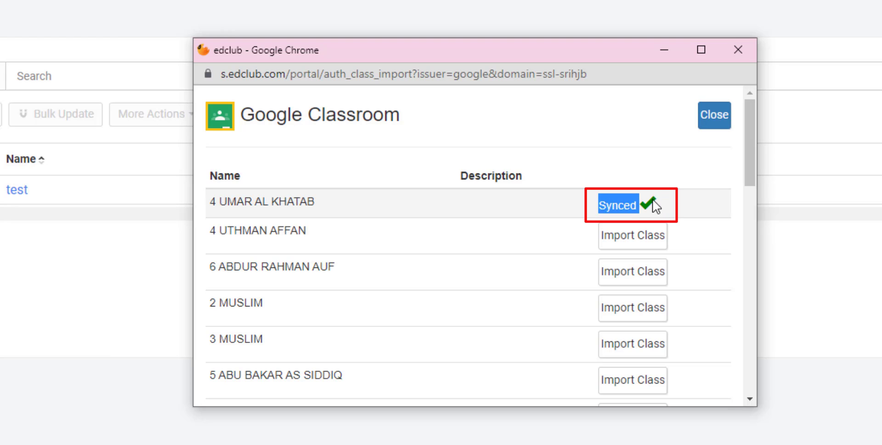
pyautogui.click(644, 172)
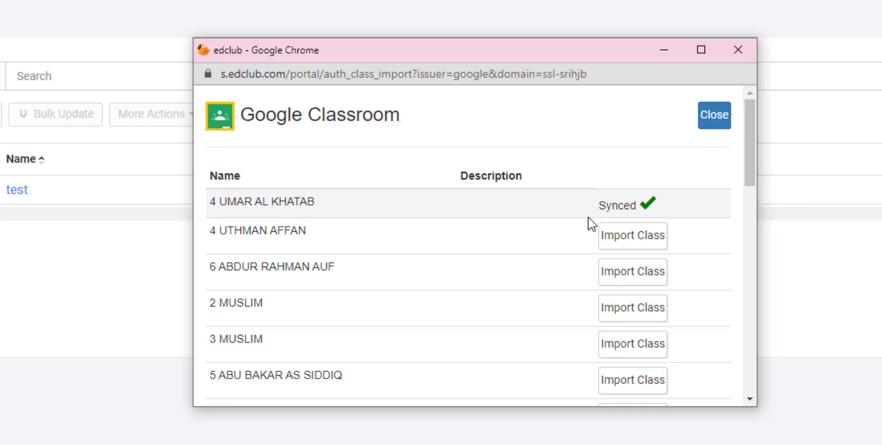
pyautogui.click(717, 119)
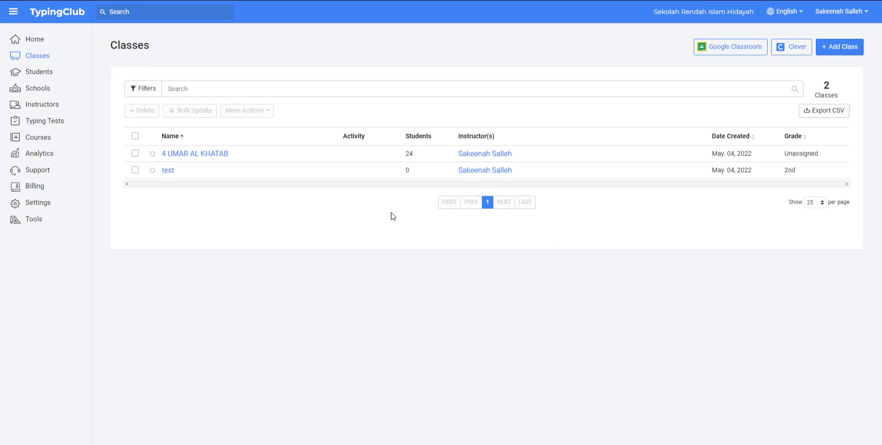
# Open the imported class 4 UMAR AL KHATAB and bring up its class settings for editing
pyautogui.moveTo(154, 159)
pyautogui.click(181, 155)
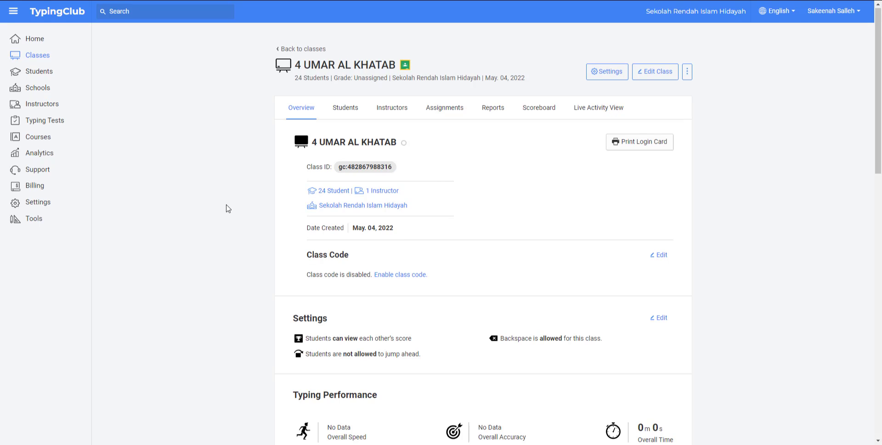
pyautogui.scroll(-3, 226, 209)
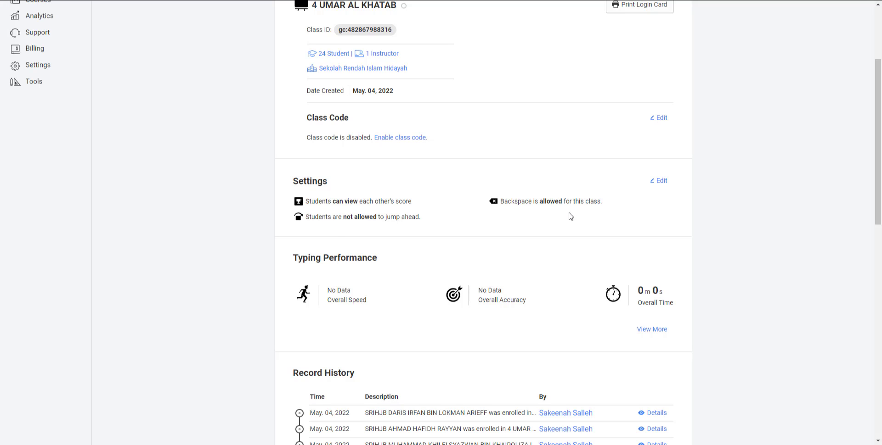
pyautogui.click(658, 181)
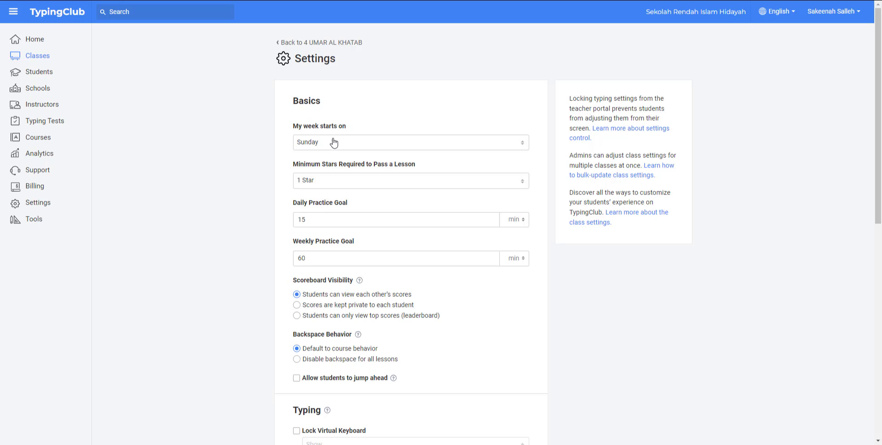
# Set the class's scoreboard visibility to scores kept private to each student and allow students to jump ahead
pyautogui.scroll(-2, 303, 220)
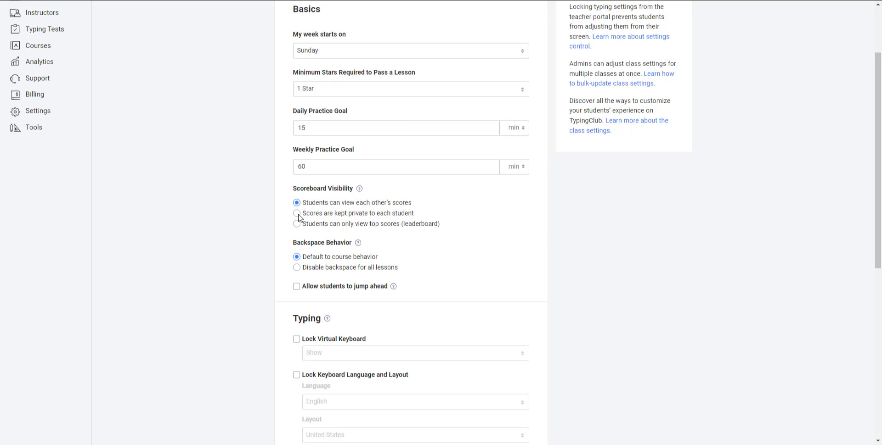
pyautogui.click(297, 213)
pyautogui.scroll(-1, 446, 199)
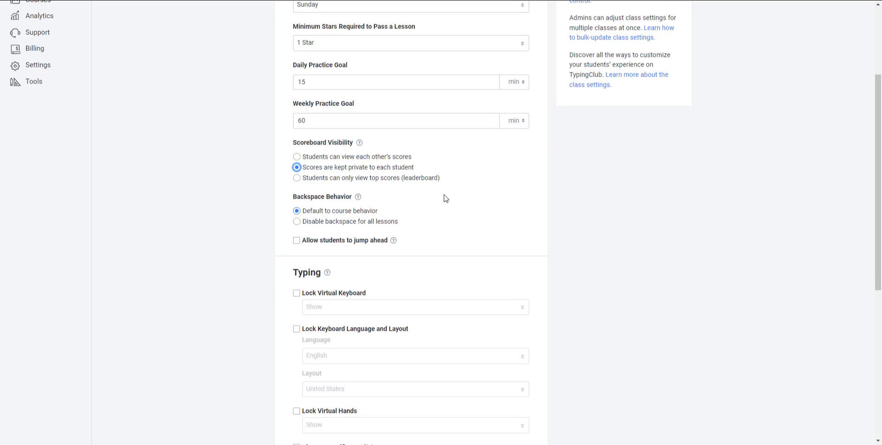
pyautogui.click(296, 242)
pyautogui.scroll(-2, 574, 177)
pyautogui.scroll(-1, 427, 160)
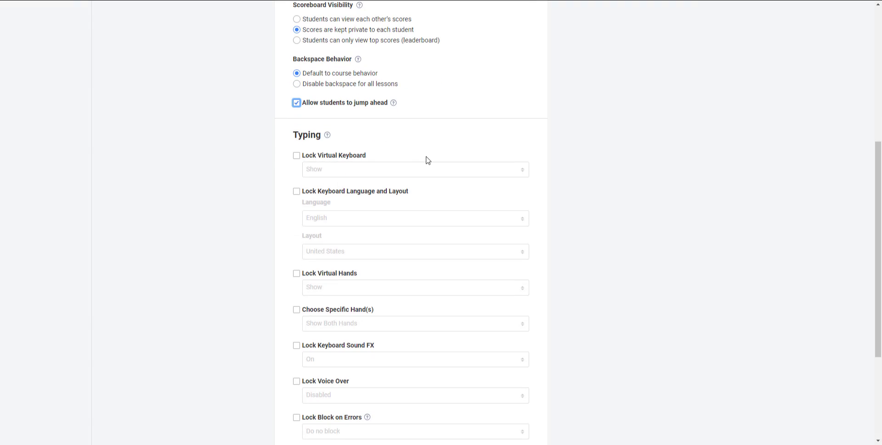
# Prevent students from changing themes and fonts and using the replay button, show lowercase letters in Jungle Junior, and save the class settings
pyautogui.scroll(-3, 427, 160)
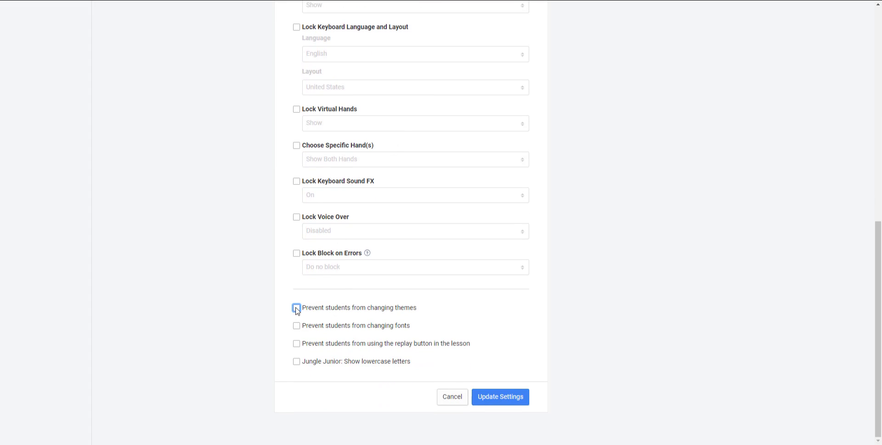
pyautogui.click(296, 309)
pyautogui.click(297, 327)
pyautogui.click(296, 345)
pyautogui.click(297, 363)
pyautogui.click(510, 402)
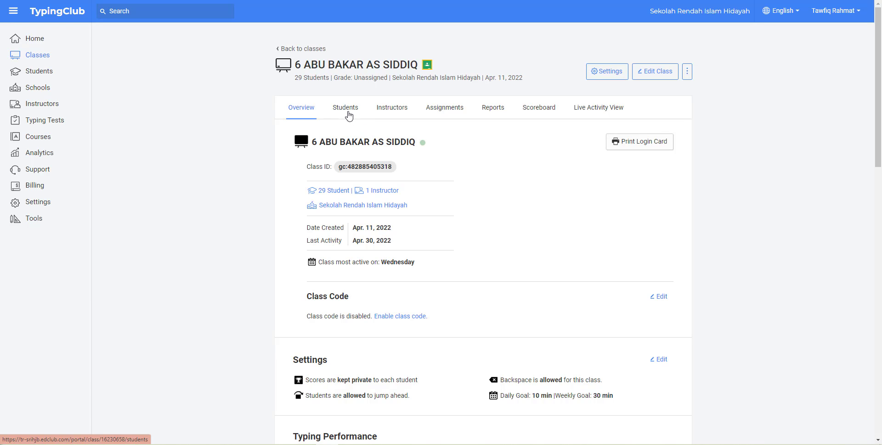
# View the student list of the class 6 ABU BAKAR AS SIDDIQ, including the activity status markers
pyautogui.click(348, 114)
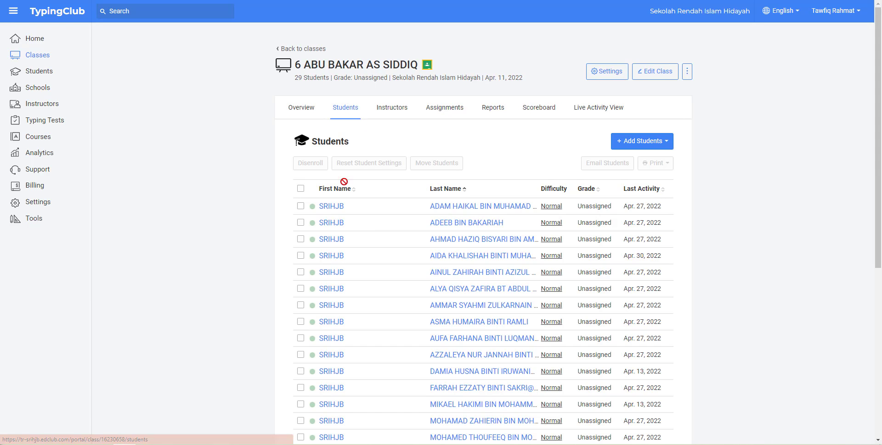
pyautogui.scroll(-2, 781, 166)
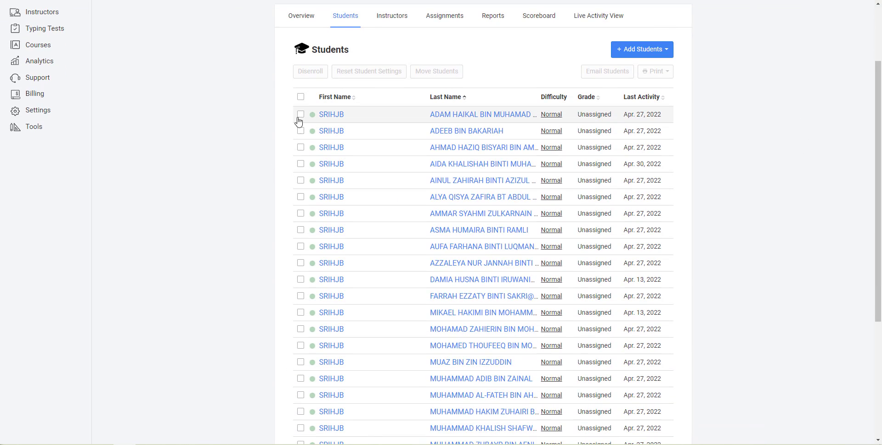
pyautogui.moveTo(312, 119)
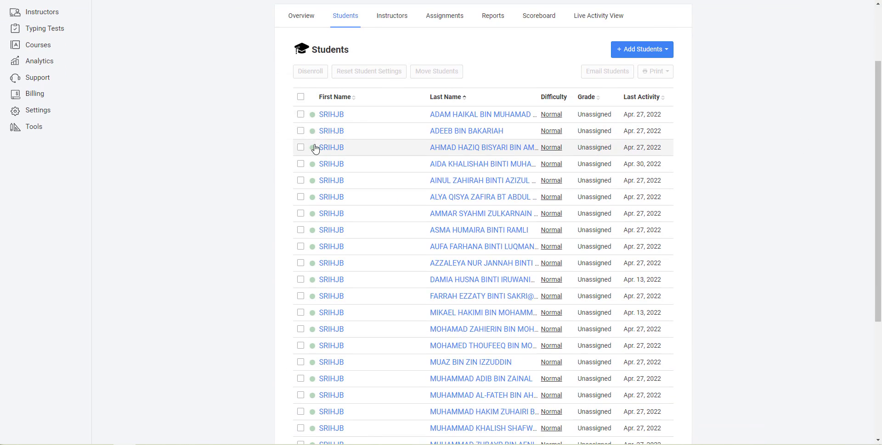
# Look through the full student list of the class 6 ABU BAKAR AS SIDDIQ and view its course assignments
pyautogui.scroll(-1, 313, 173)
pyautogui.scroll(-4, 314, 175)
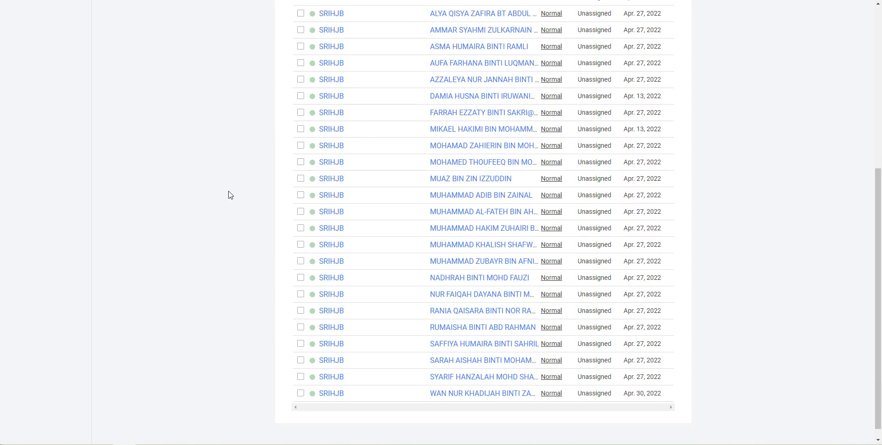
pyautogui.scroll(6, 230, 195)
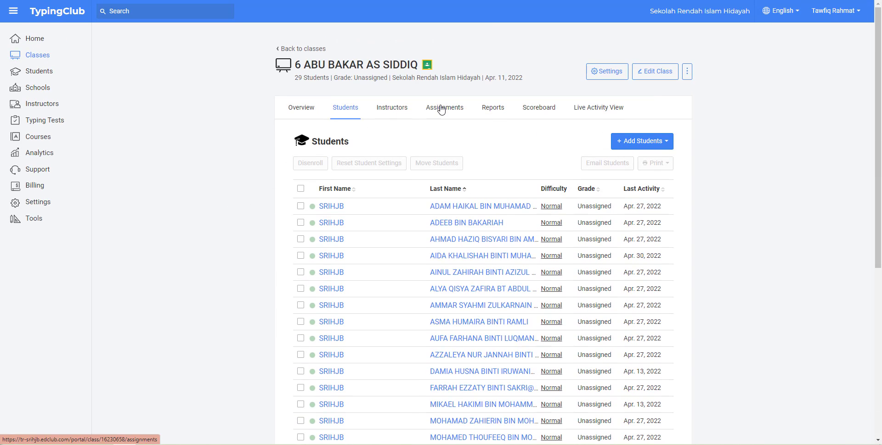
pyautogui.click(441, 110)
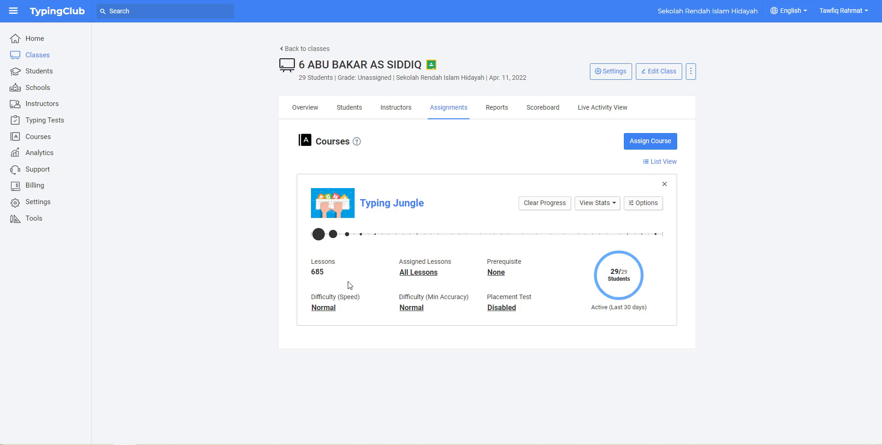
# Review the types of reports available for the class 6 ABU BAKAR AS SIDDIQ
pyautogui.click(497, 109)
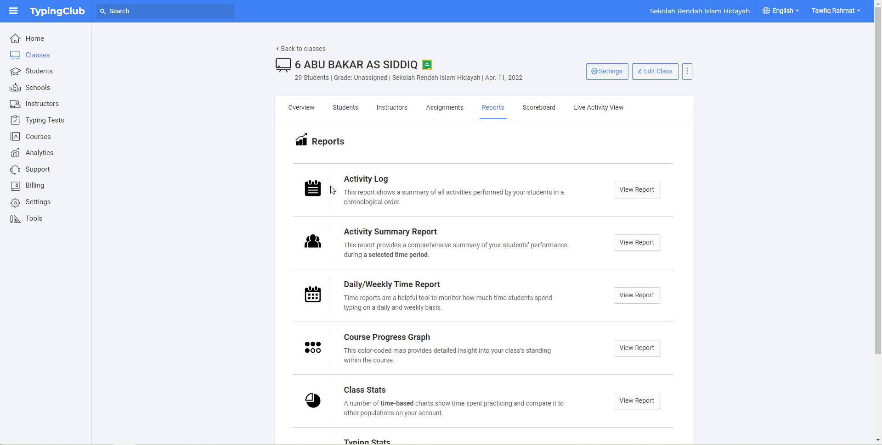
pyautogui.scroll(-3, 465, 197)
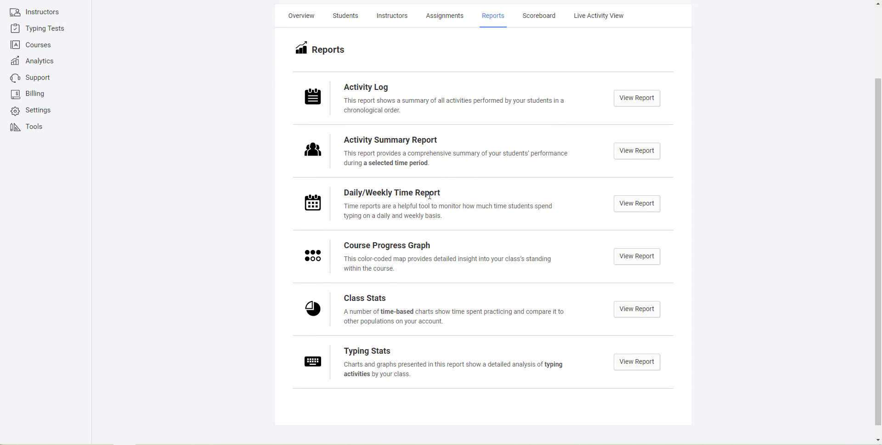
pyautogui.scroll(3, 450, 268)
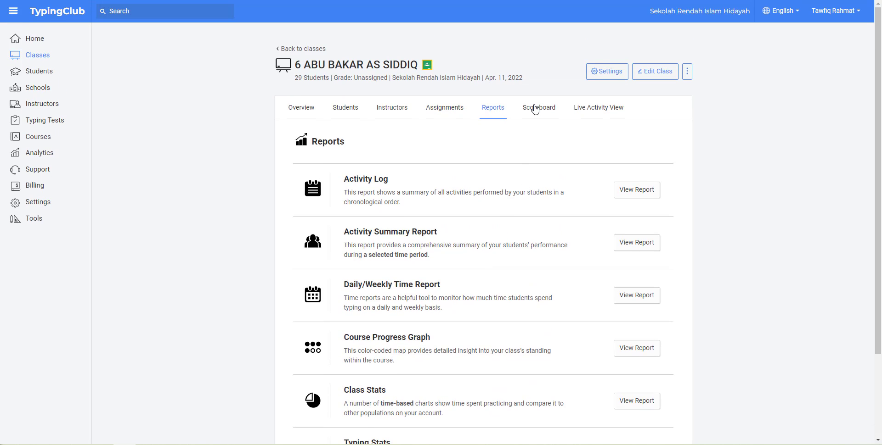
# Examine the class's Typing Jungle scoreboard, covering every student's stars, score, duration, attempts, speed, accuracy and progress
pyautogui.click(533, 109)
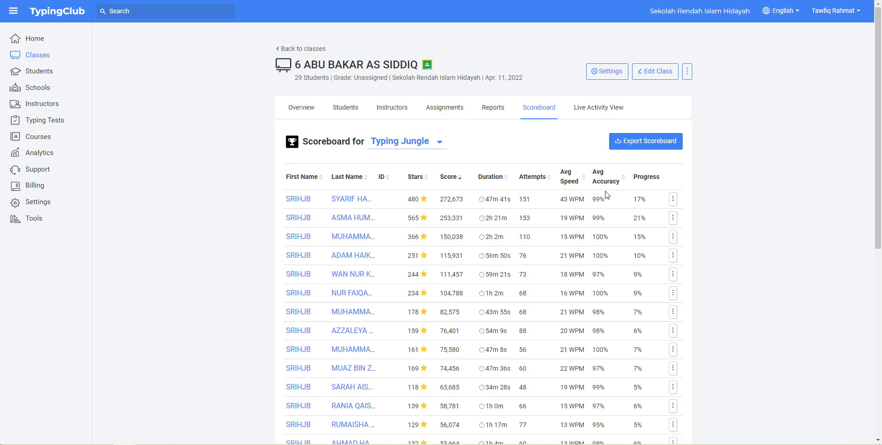
pyautogui.scroll(-8, 530, 210)
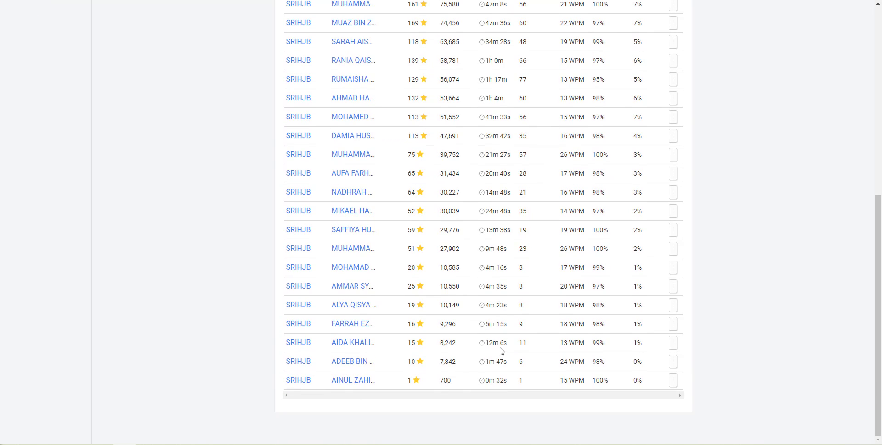
pyautogui.scroll(5, 502, 352)
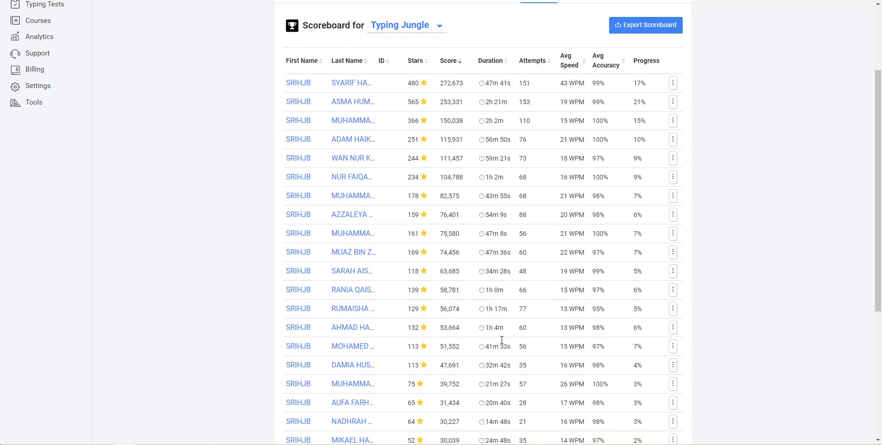
pyautogui.scroll(3, 502, 339)
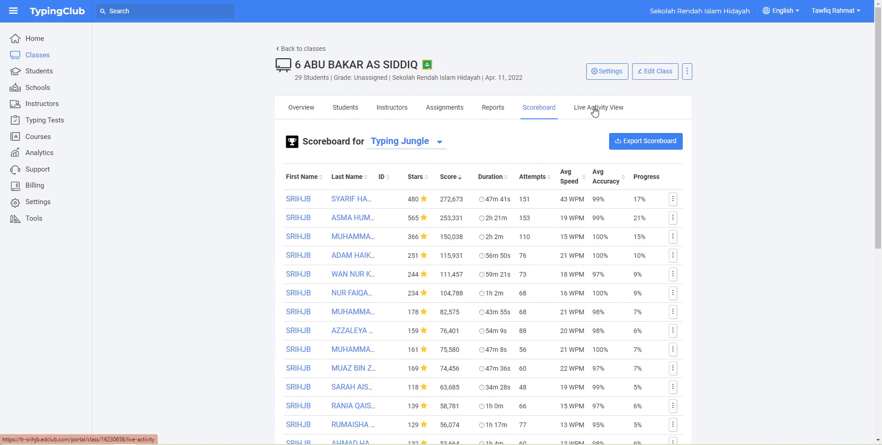
# Examine the class's live activity, including the lesson number, stars, score, duration and performance of each recent attempt
pyautogui.click(594, 111)
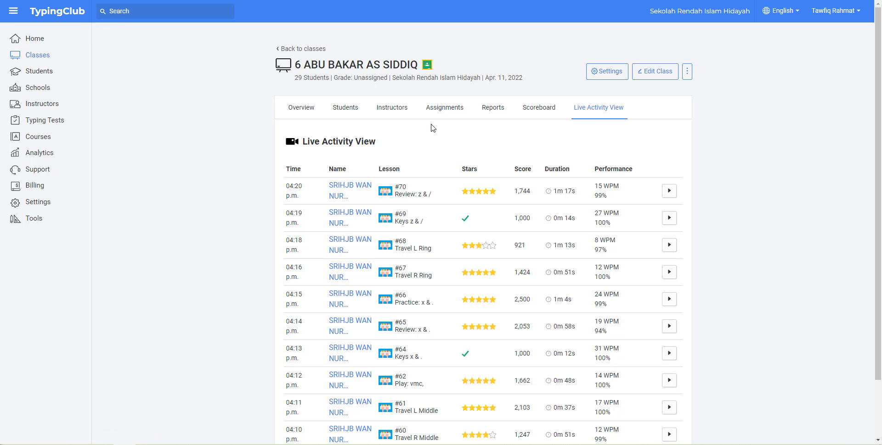
pyautogui.scroll(-2, 569, 232)
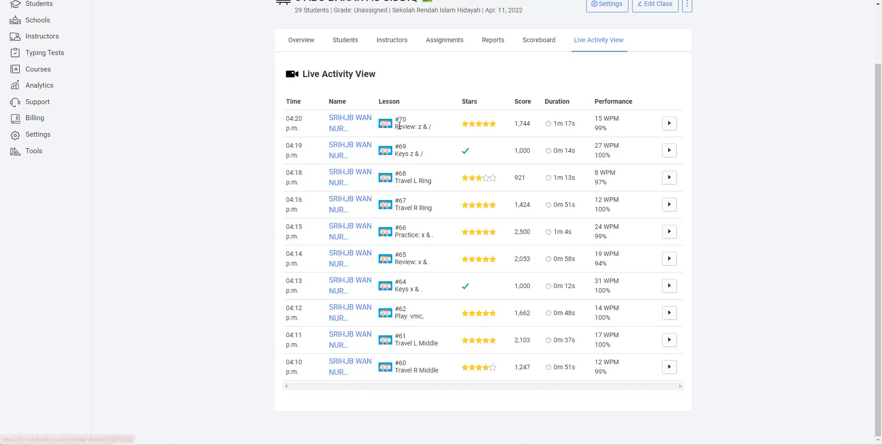
pyautogui.moveTo(403, 121); pyautogui.dragTo(406, 120)
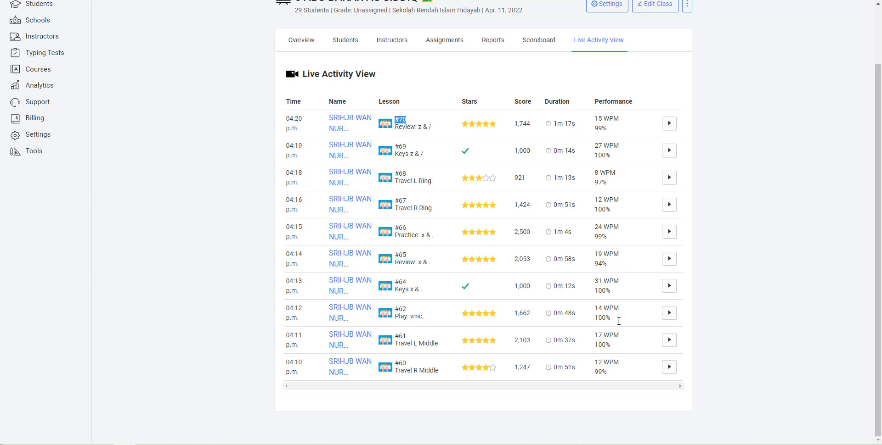
pyautogui.click(735, 117)
pyautogui.scroll(1, 505, 97)
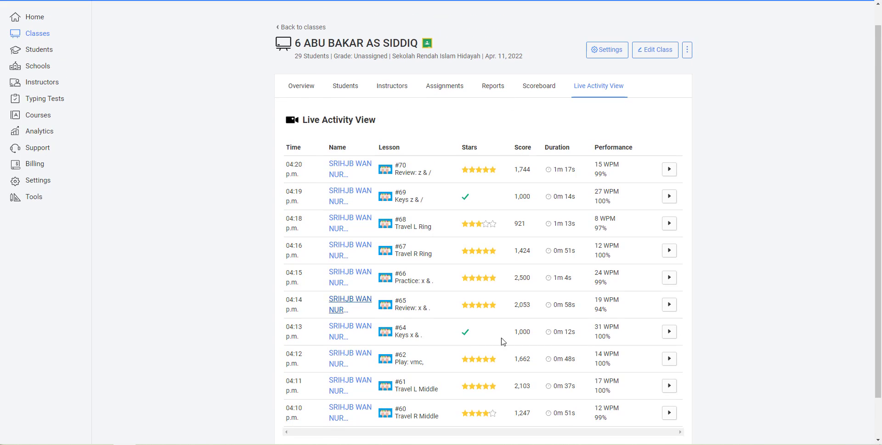
pyautogui.scroll(1, 619, 223)
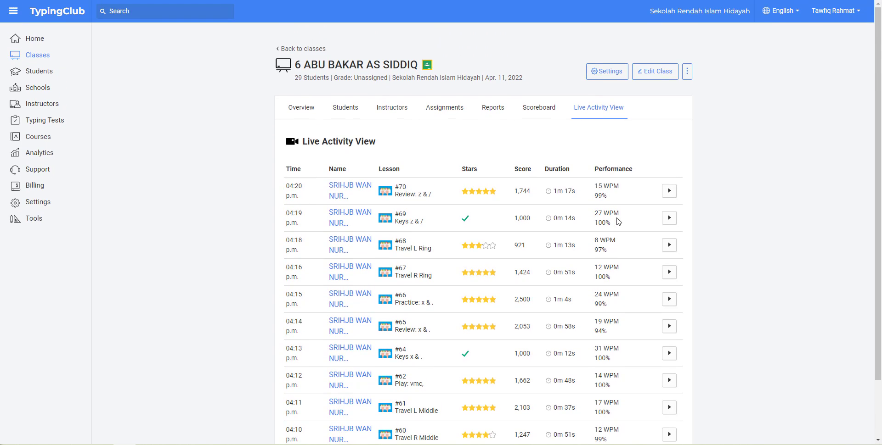